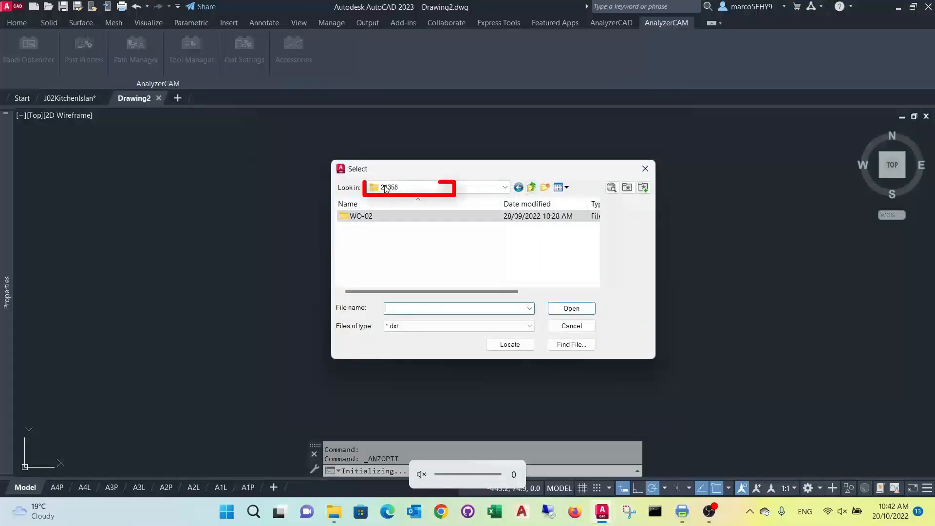
Step: Load the parts list 21358_WO-02_18mm White Mel_18.000_nest.dxt from the WO-02 folder inside HomeWMF's 21358 folder
{"action": "left_click", "coordinate": [403, 194]}
{"action": "left_click", "coordinate": [410, 235]}
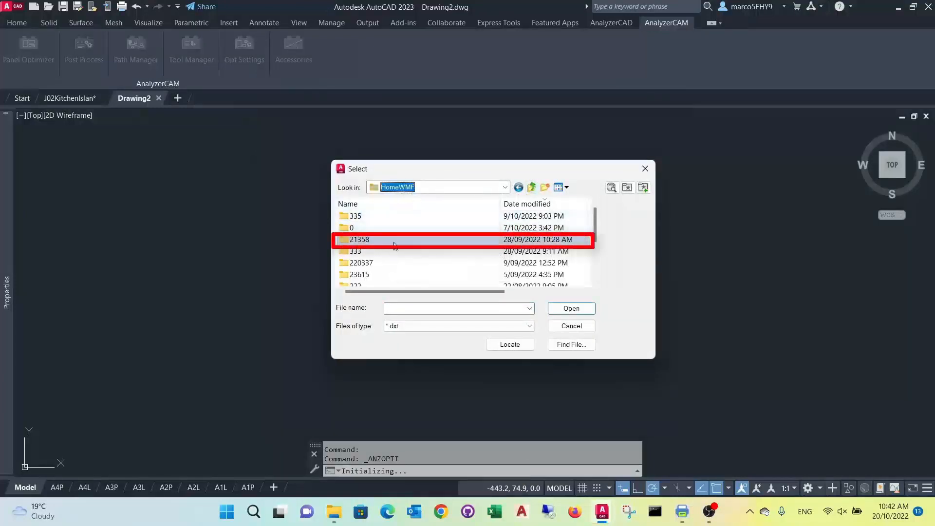
{"action": "double_click", "coordinate": [397, 241]}
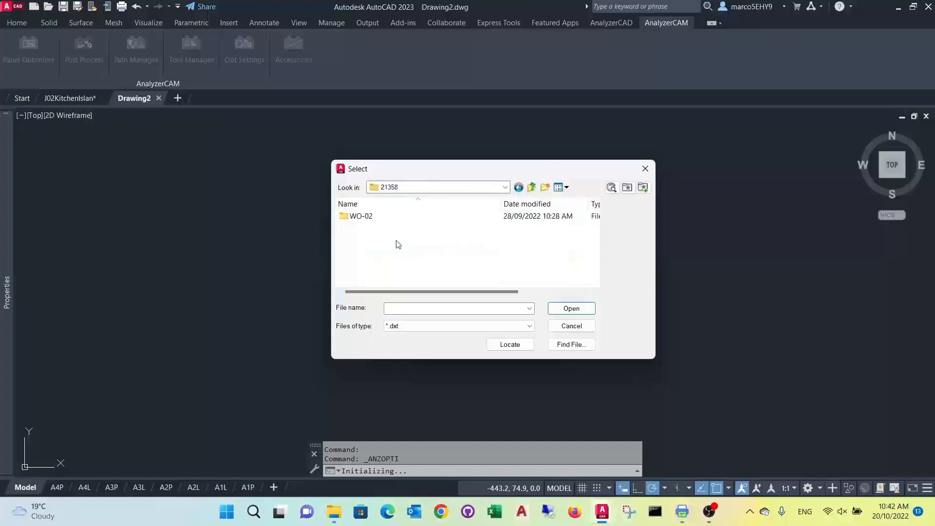
{"action": "double_click", "coordinate": [384, 217]}
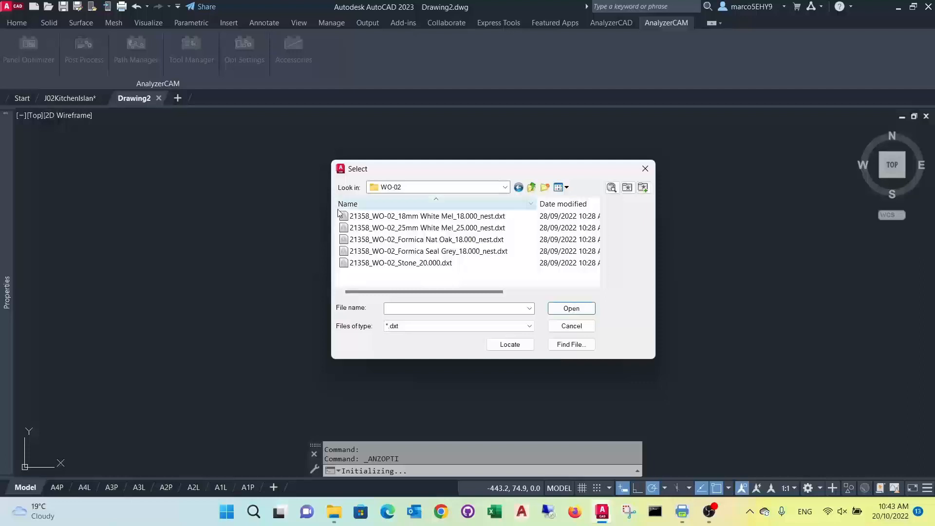
{"action": "key", "text": "XF86AudioLowerVolume"}
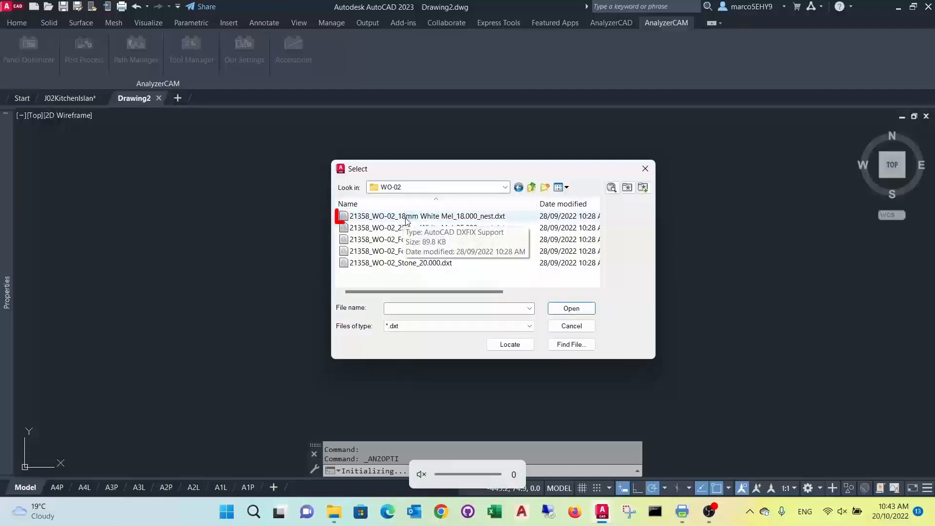
{"action": "double_click", "coordinate": [405, 217]}
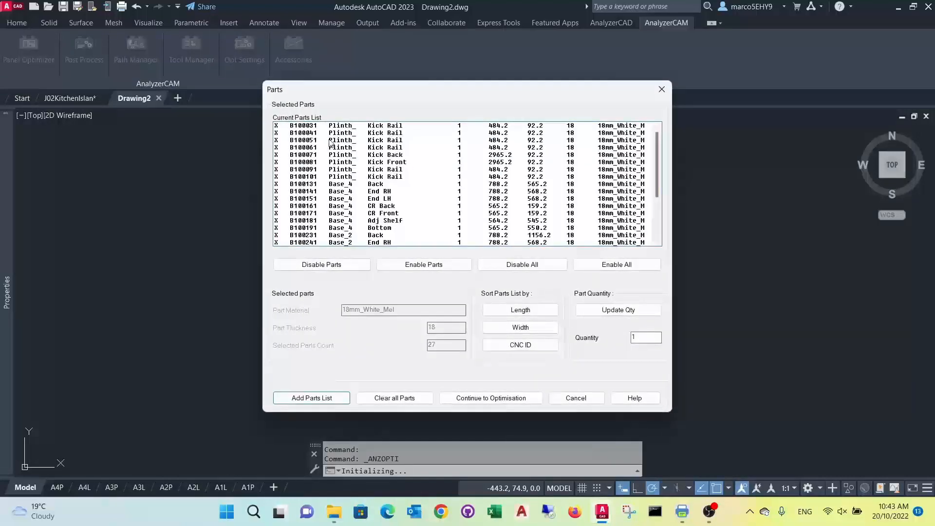
Step: Review the parts list, disable the first Kick Rail part, and re-enable all parts
{"action": "scroll", "coordinate": [402, 144], "scroll_direction": "down", "scroll_amount": 4}
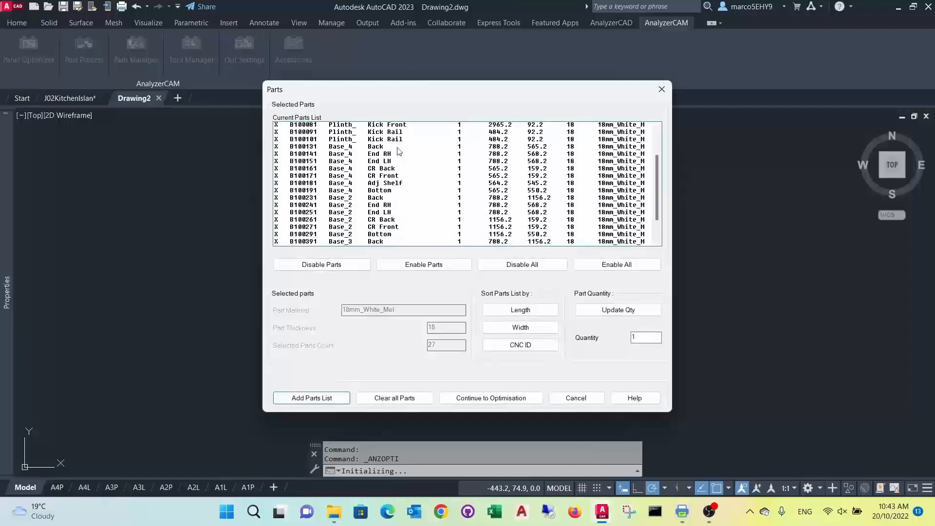
{"action": "scroll", "coordinate": [384, 168], "scroll_direction": "up", "scroll_amount": 4}
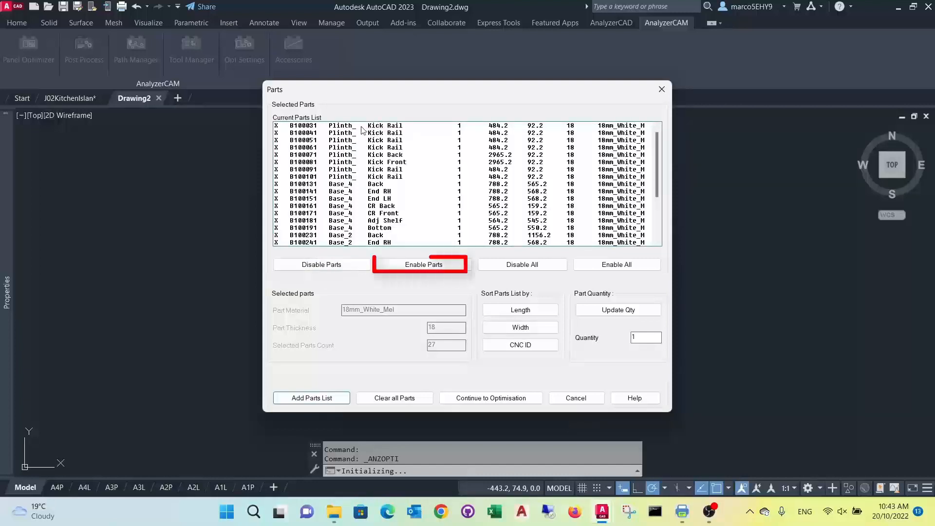
{"action": "left_click", "coordinate": [288, 126]}
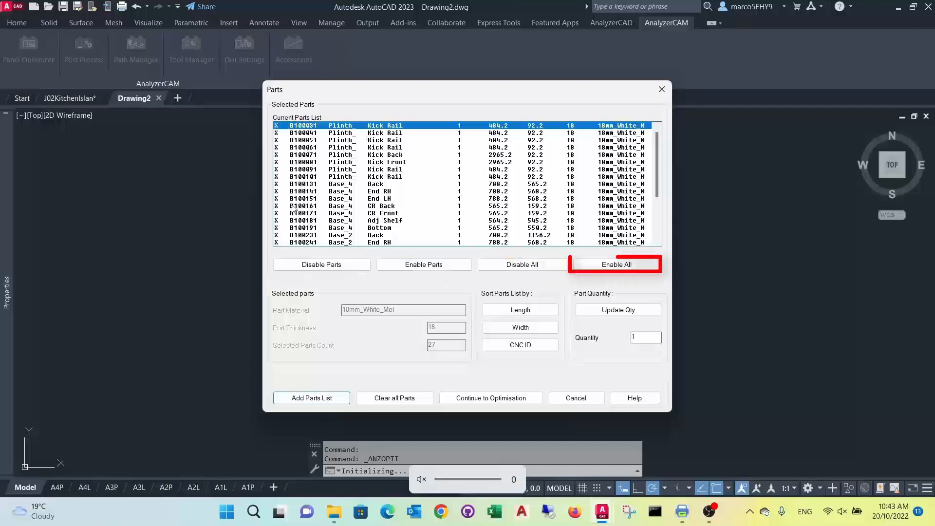
{"action": "left_click", "coordinate": [335, 266]}
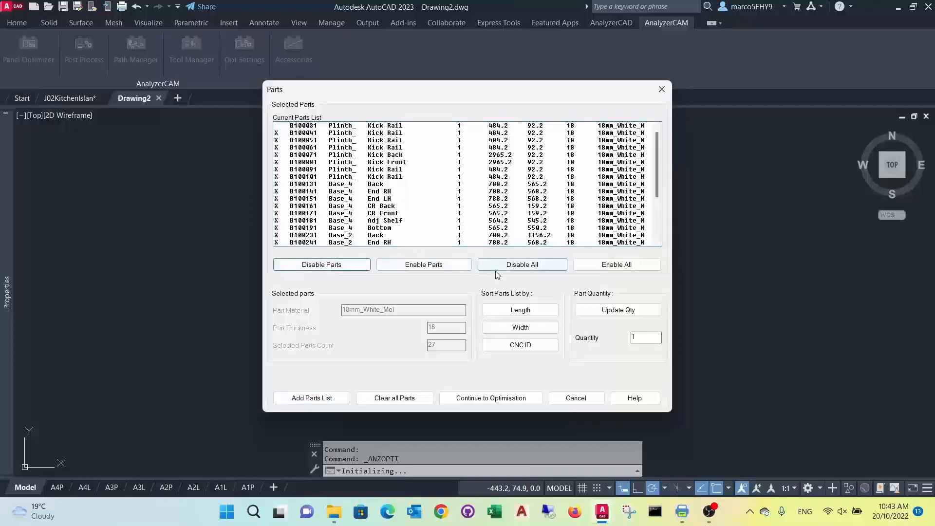
{"action": "left_click", "coordinate": [608, 265]}
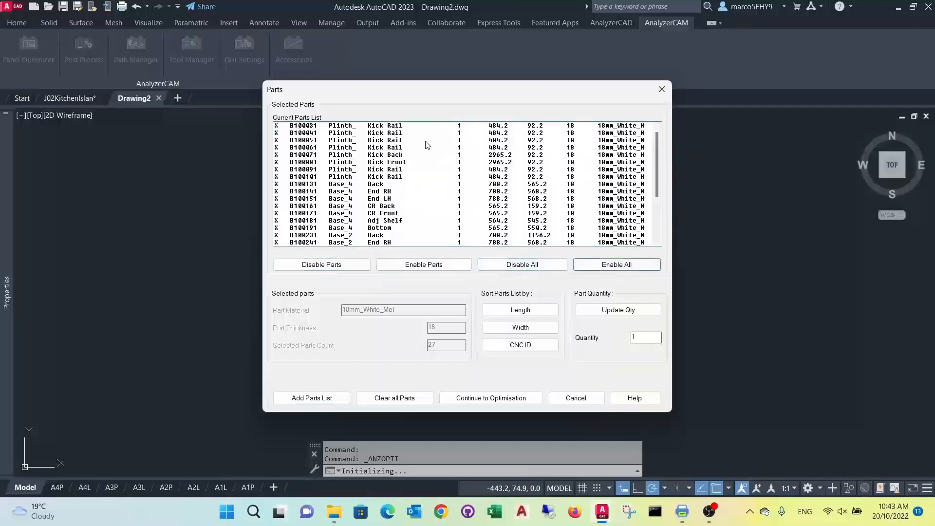
Step: Continue to optimisation and nest the enabled parts using the preset plate settings
{"action": "left_click", "coordinate": [477, 399]}
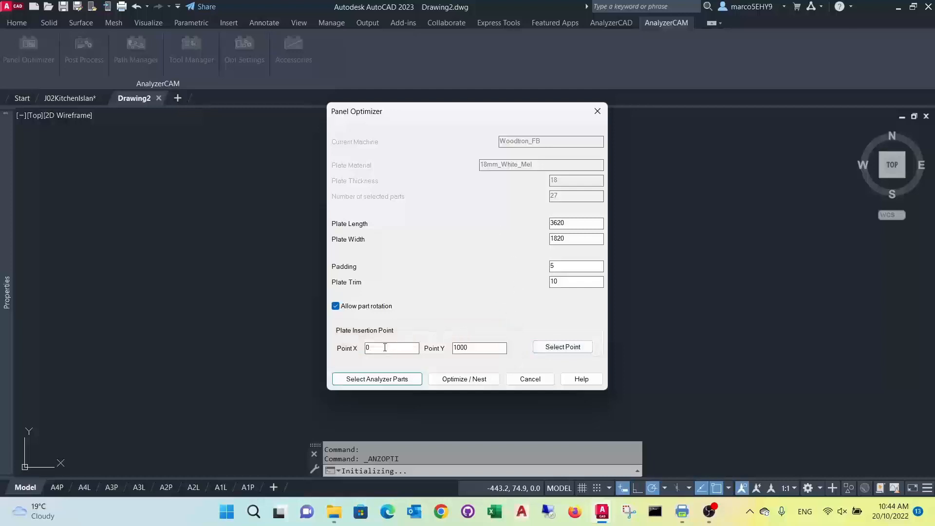
{"action": "left_click", "coordinate": [464, 379]}
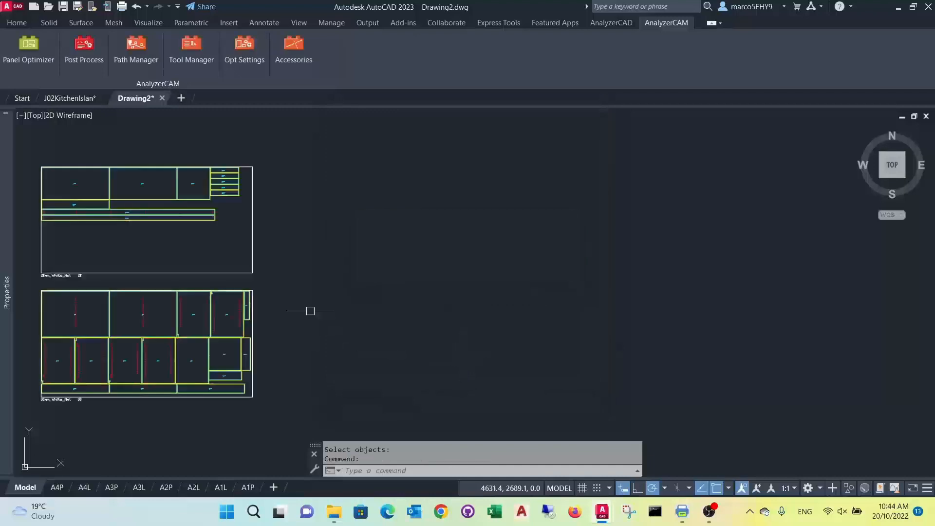
Step: Examine the nested part layout on the lower 18mm_White_Mel plate in plan view
{"action": "middle_click_drag", "start_coordinate": [313, 284], "coordinate": [449, 275]}
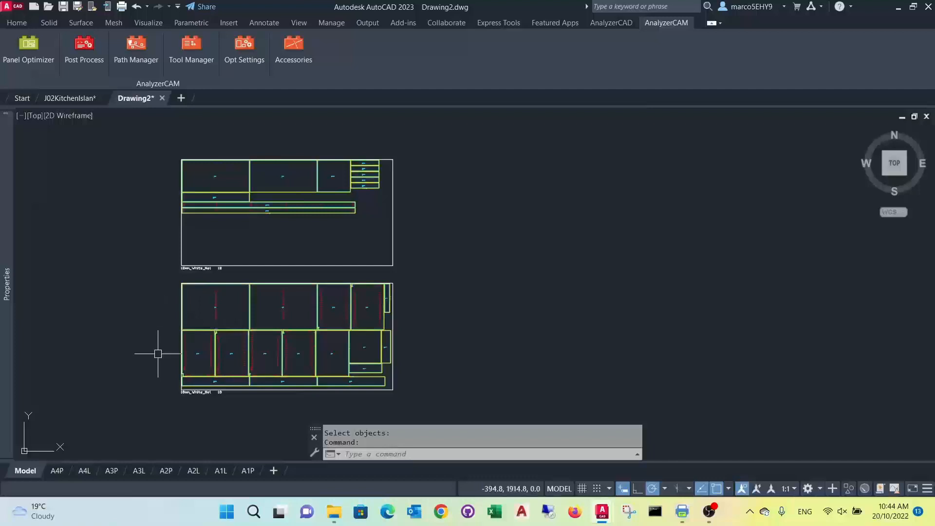
{"action": "scroll", "coordinate": [240, 327], "scroll_direction": "up", "scroll_amount": 4}
{"action": "middle_click_drag", "start_coordinate": [240, 327], "coordinate": [234, 221]}
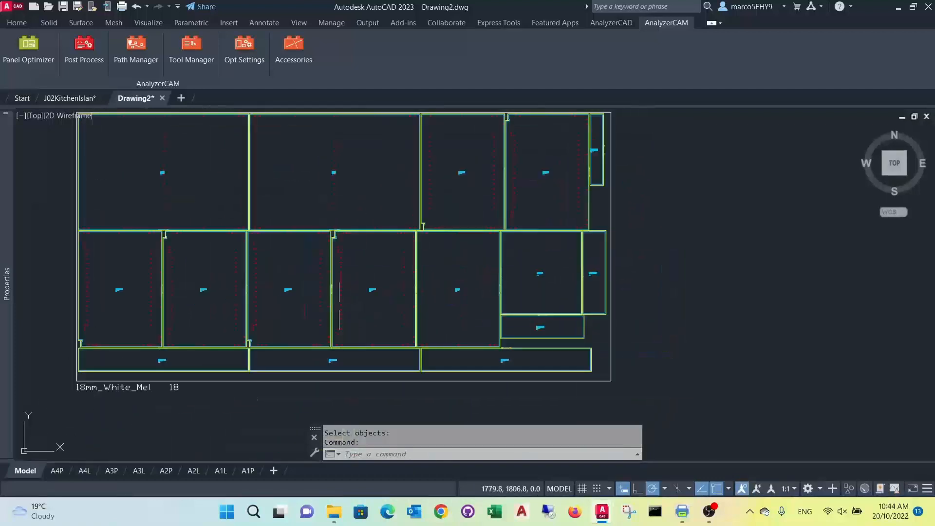
{"action": "middle_click_drag", "start_coordinate": [344, 322], "coordinate": [375, 267]}
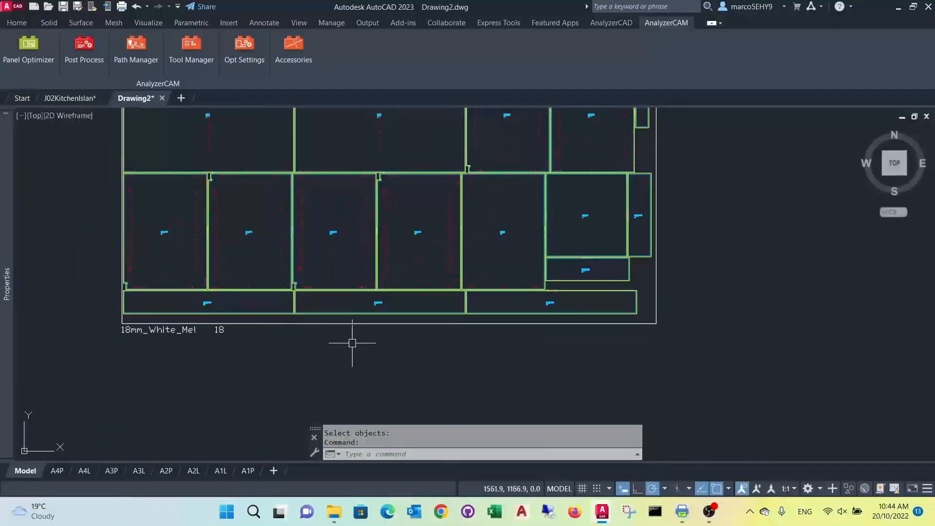
{"action": "scroll", "coordinate": [207, 304], "scroll_direction": "up", "scroll_amount": 4}
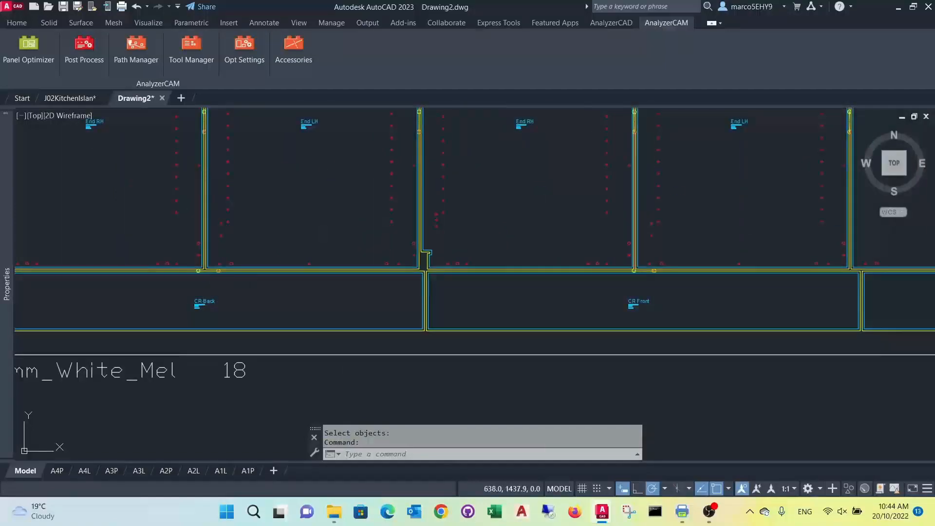
Step: Inspect the toolpaths and drill holes near the CR Back part in 3D, and restore the top view of both plates
{"action": "middle_click_drag", "start_coordinate": [229, 263], "coordinate": [427, 239], "text": "shift"}
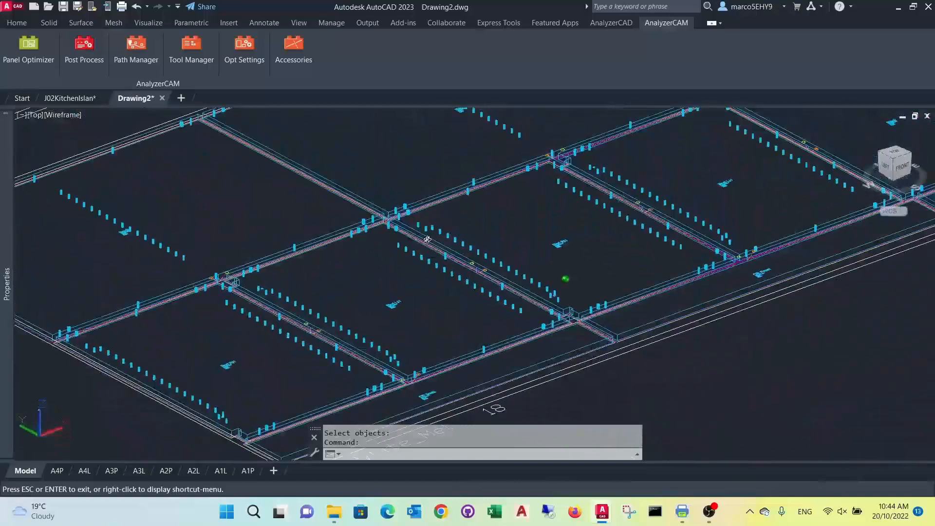
{"action": "scroll", "coordinate": [288, 307], "scroll_direction": "up", "scroll_amount": 6}
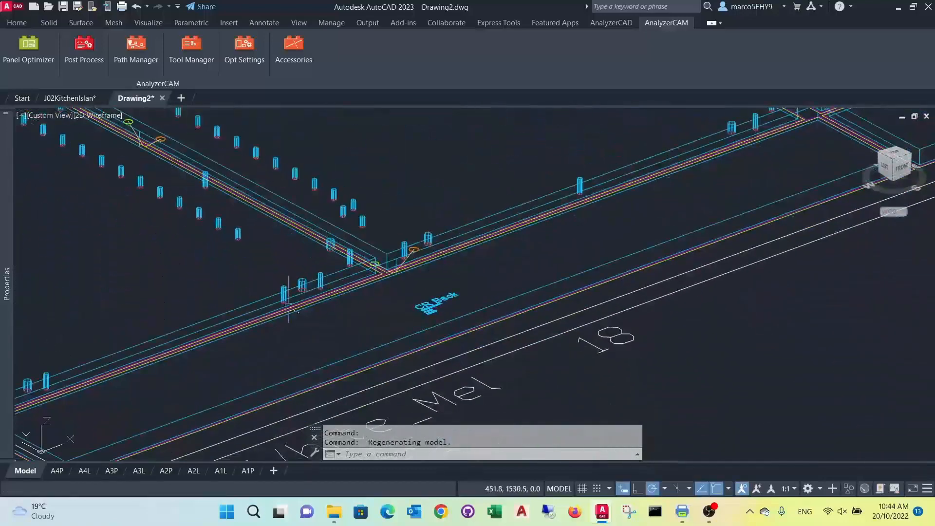
{"action": "scroll", "coordinate": [389, 272], "scroll_direction": "up", "scroll_amount": 2}
{"action": "scroll", "coordinate": [400, 267], "scroll_direction": "up", "scroll_amount": 2}
{"action": "scroll", "coordinate": [493, 152], "scroll_direction": "up", "scroll_amount": 2}
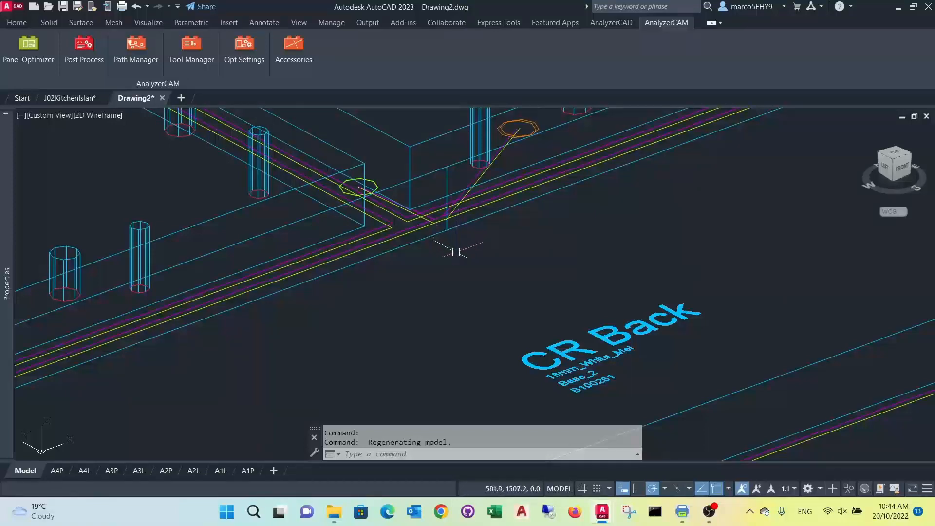
{"action": "scroll", "coordinate": [457, 249], "scroll_direction": "down", "scroll_amount": 3}
{"action": "scroll", "coordinate": [413, 278], "scroll_direction": "down", "scroll_amount": 3}
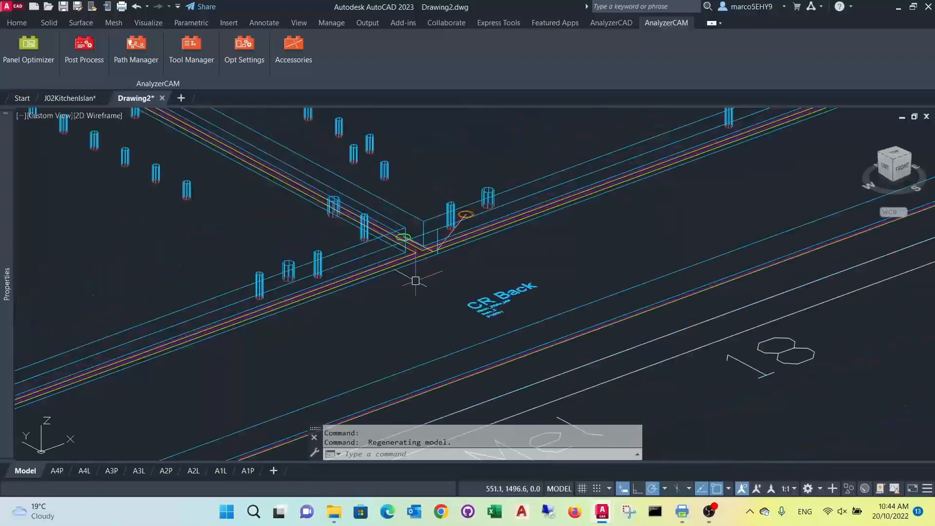
{"action": "scroll", "coordinate": [414, 281], "scroll_direction": "down", "scroll_amount": 3}
{"action": "middle_click_drag", "start_coordinate": [484, 225], "coordinate": [449, 257], "text": "shift"}
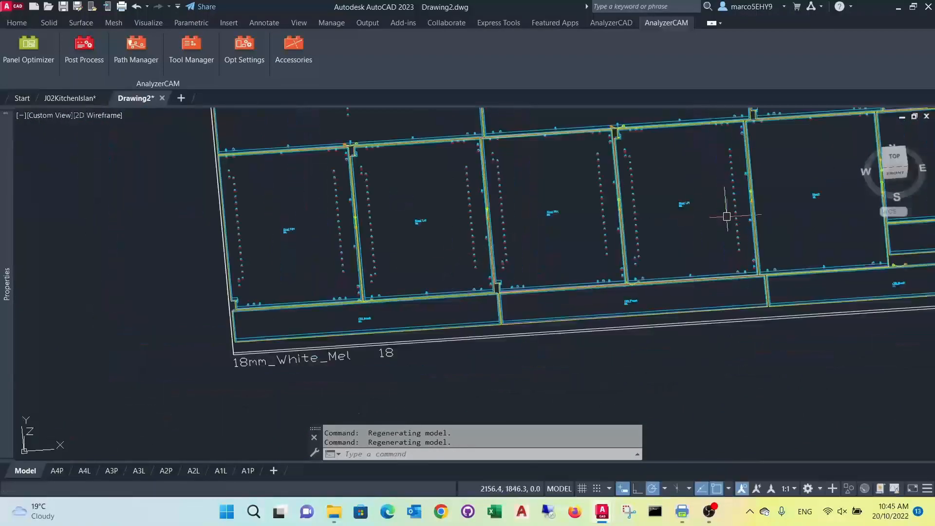
{"action": "left_click", "coordinate": [894, 159]}
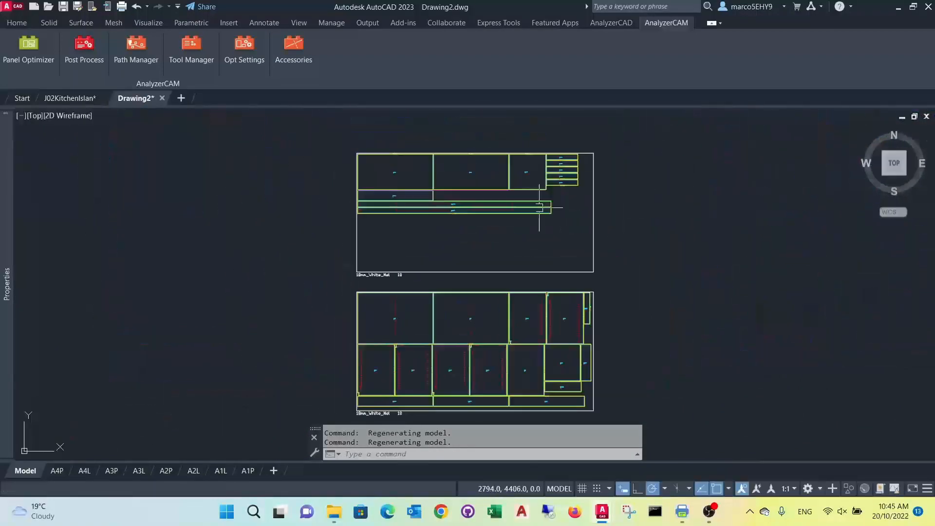
{"action": "middle_click_drag", "start_coordinate": [470, 246], "coordinate": [424, 211]}
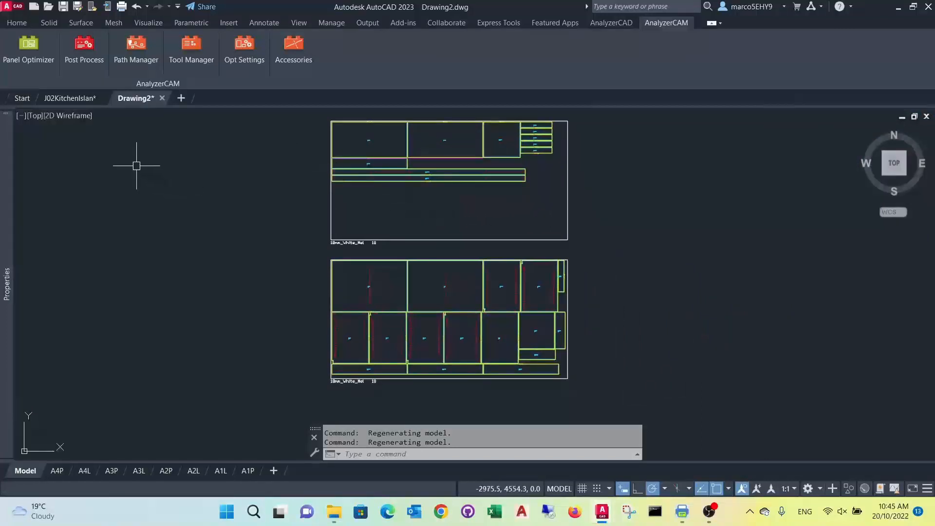
Step: Start Post Process and select all objects on both nested plates for NC output
{"action": "left_click", "coordinate": [86, 45]}
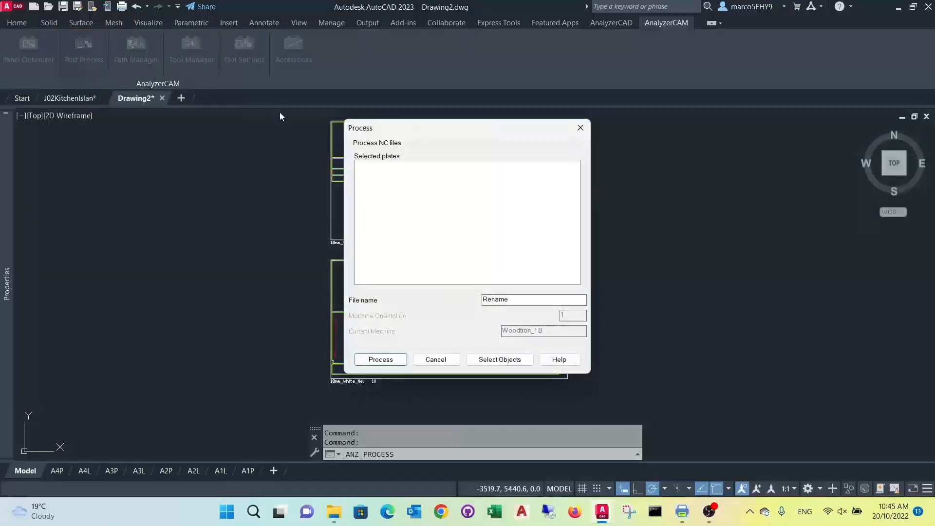
{"action": "left_click", "coordinate": [499, 360]}
{"action": "left_click", "coordinate": [600, 403]}
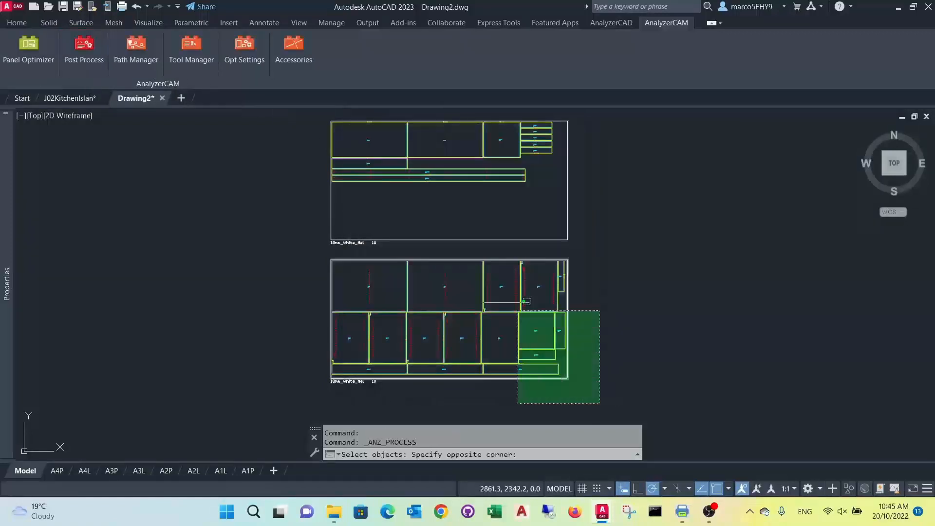
{"action": "left_click", "coordinate": [257, 120]}
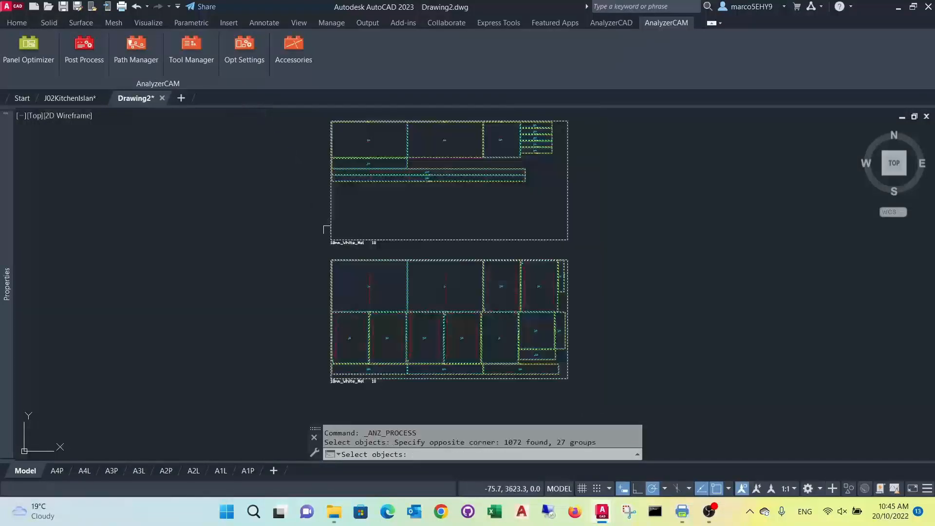
{"action": "key", "text": "Return"}
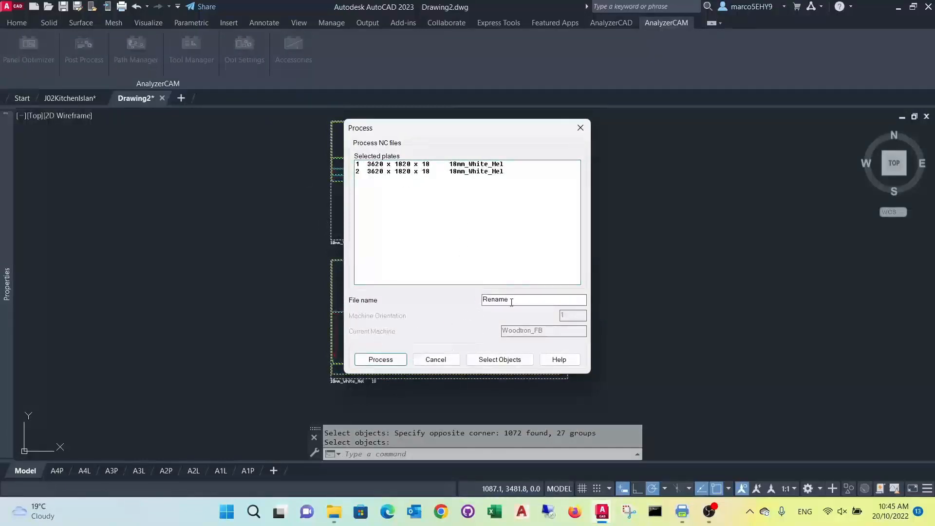
Step: Set the NC file name to WhiteMel18 and process the selected plates into NC files
{"action": "left_click_drag", "start_coordinate": [510, 300], "coordinate": [473, 297]}
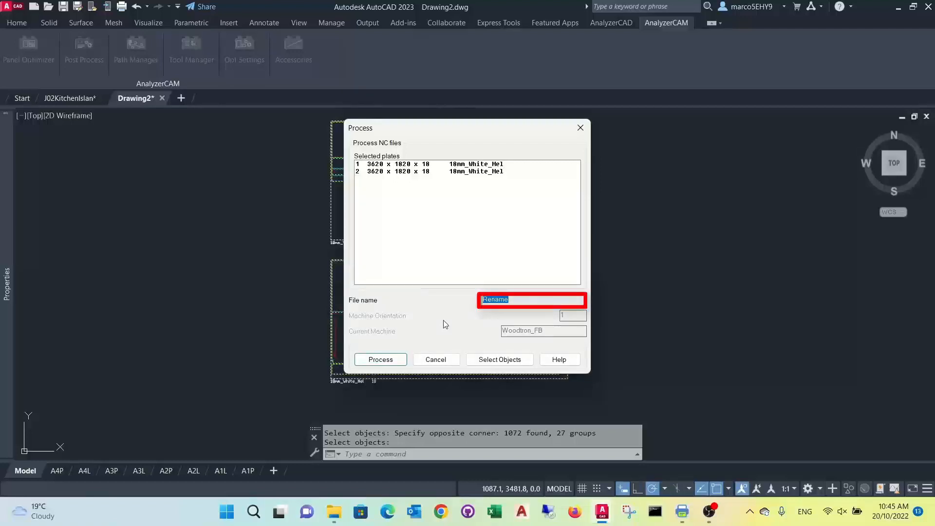
{"action": "type", "text": "WhiteMel18"}
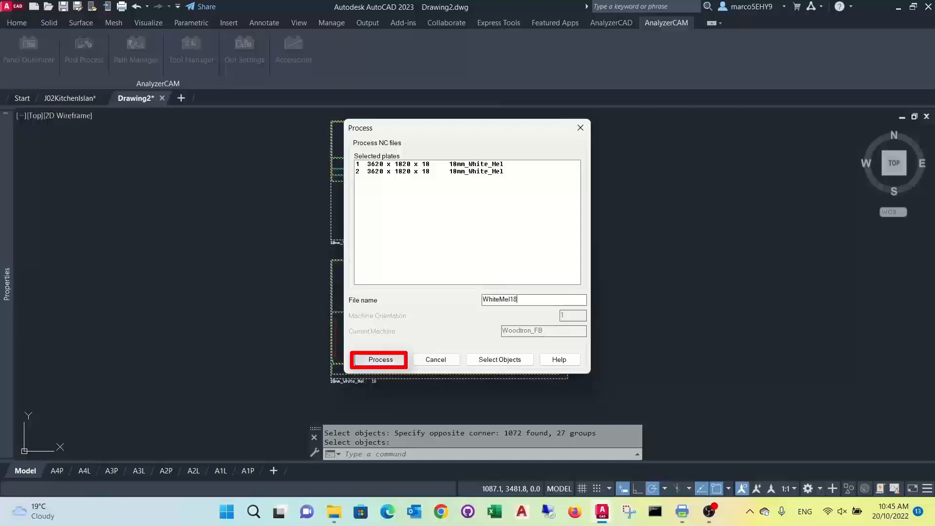
{"action": "left_click", "coordinate": [389, 361]}
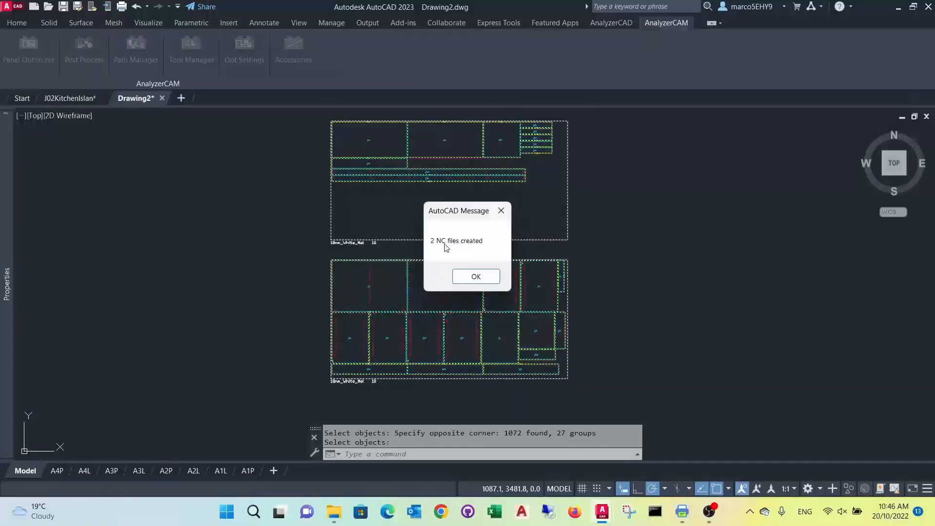
{"action": "left_click", "coordinate": [479, 280]}
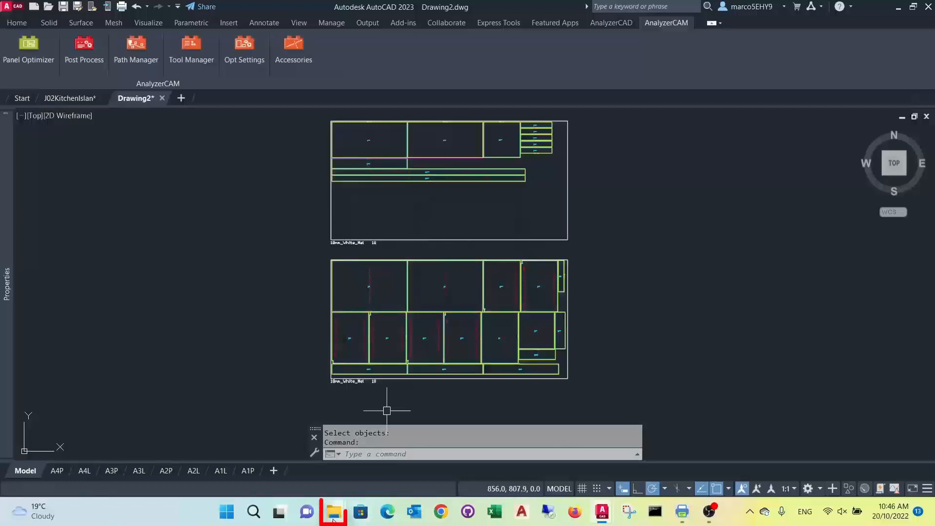
Step: Switch to File Explorer and open the output folder 21358_02_18mm_White_Mel_22-10-20_10-45-56 in MachiningOut
{"action": "mouse_move", "coordinate": [334, 519]}
{"action": "left_click", "coordinate": [136, 451]}
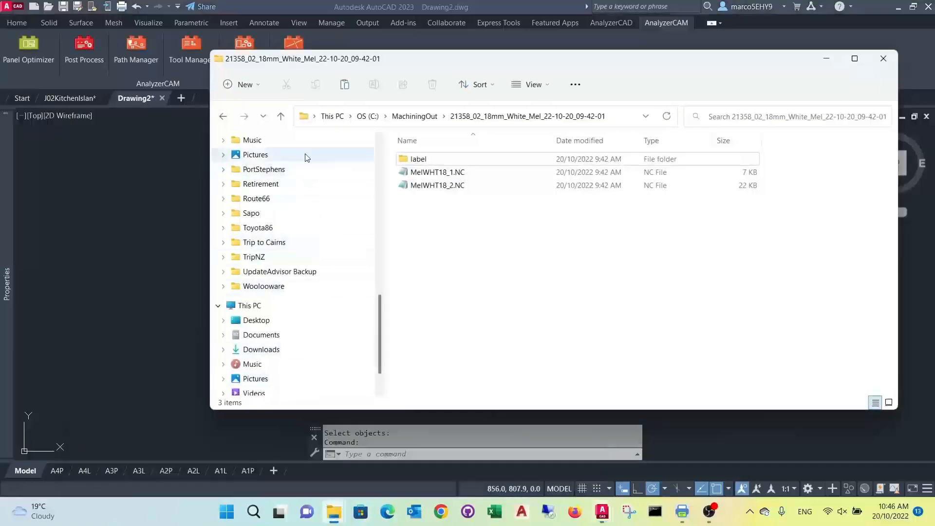
{"action": "left_click", "coordinate": [414, 116]}
{"action": "double_click", "coordinate": [476, 160]}
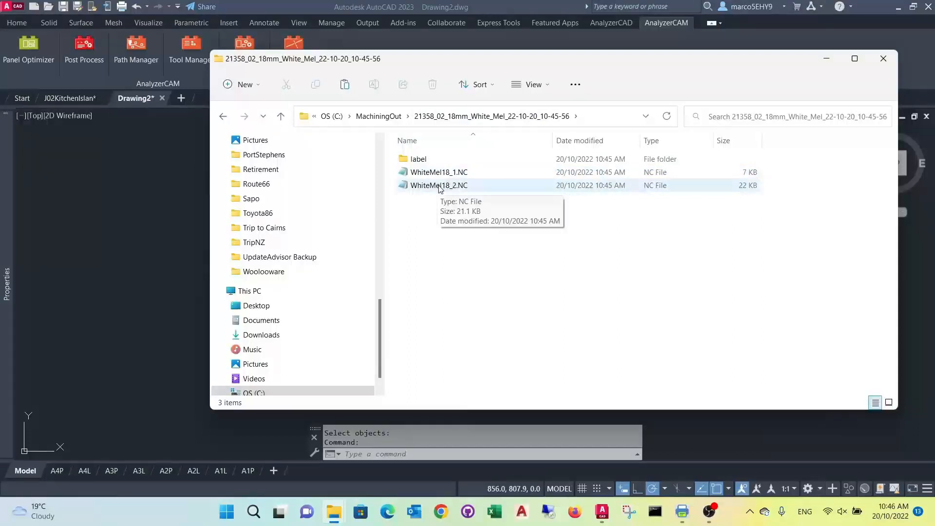
Step: Open WhiteMel18_2.NC in Notepad and review its plate header and drilling code
{"action": "double_click", "coordinate": [439, 185]}
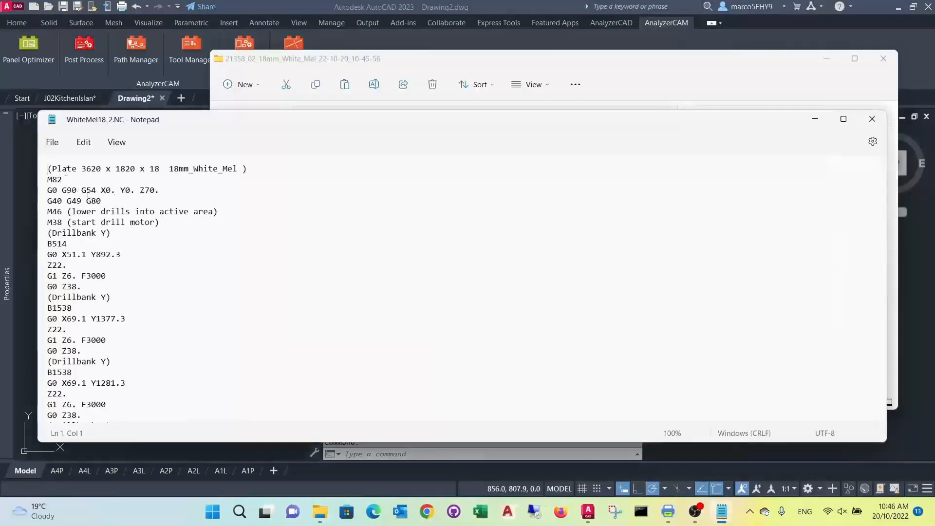
{"action": "scroll", "coordinate": [66, 172], "scroll_direction": "down", "scroll_amount": 2}
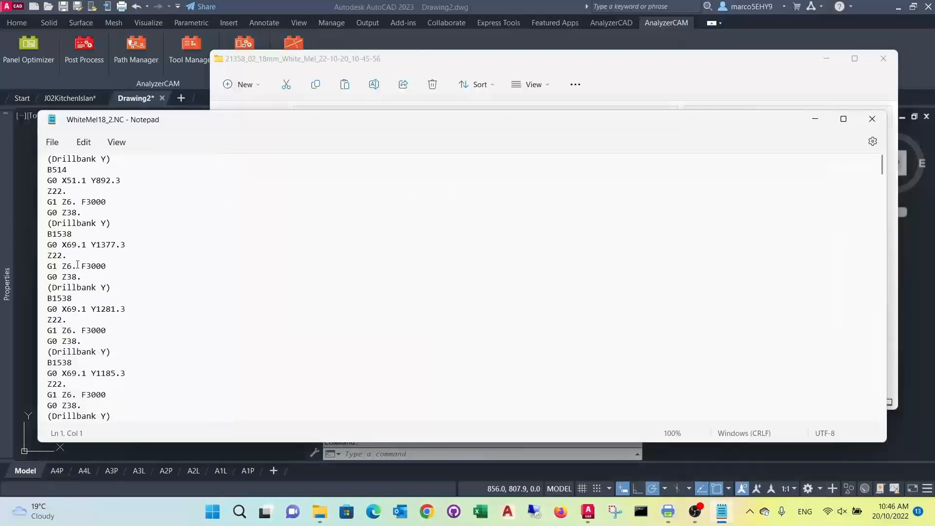
Step: Review the remaining drilling and routing code in WhiteMel18_2.NC through to the final cutting passes
{"action": "scroll", "coordinate": [73, 220], "scroll_direction": "down", "scroll_amount": 15}
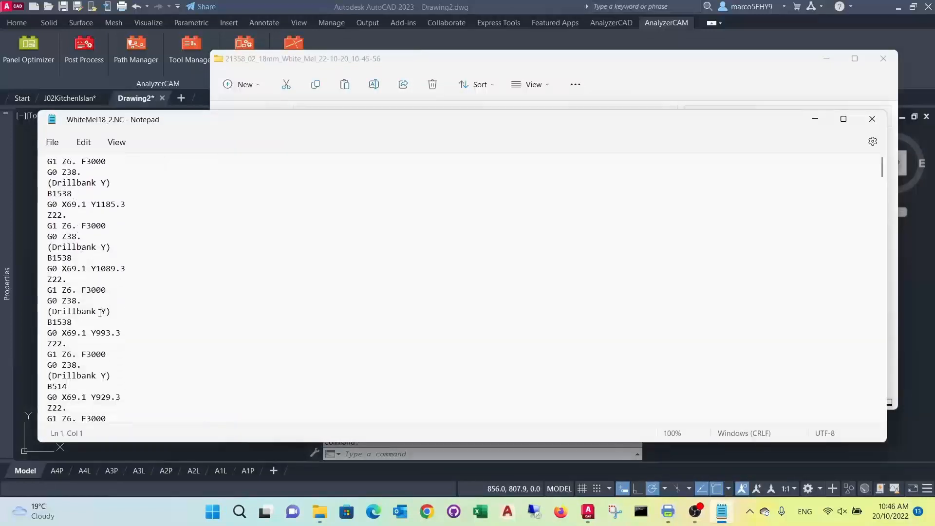
{"action": "scroll", "coordinate": [100, 302], "scroll_direction": "down", "scroll_amount": 10}
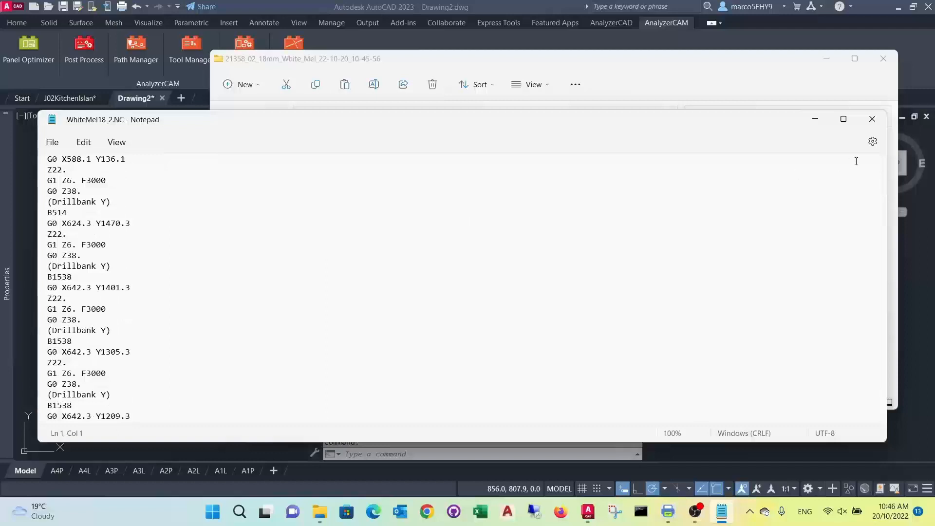
{"action": "left_click_drag", "start_coordinate": [885, 189], "coordinate": [900, 351]}
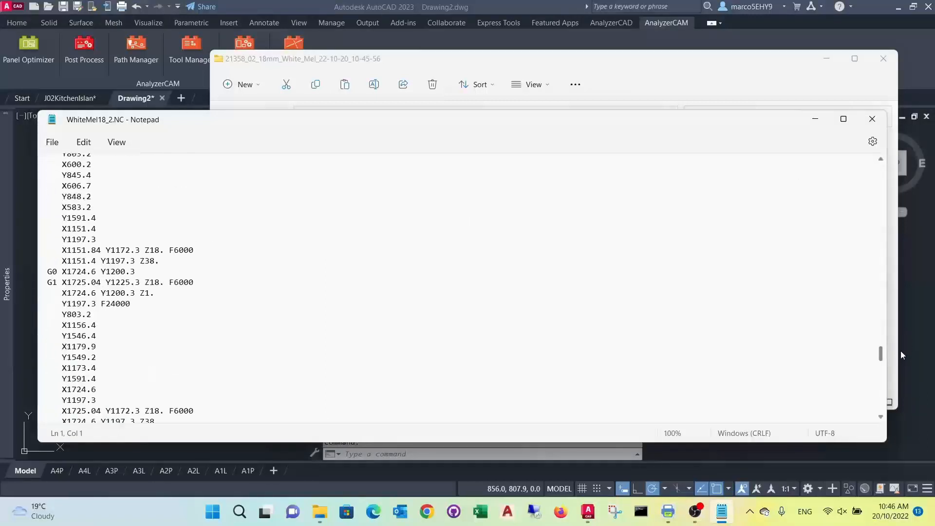
{"action": "scroll", "coordinate": [98, 274], "scroll_direction": "down", "scroll_amount": 5}
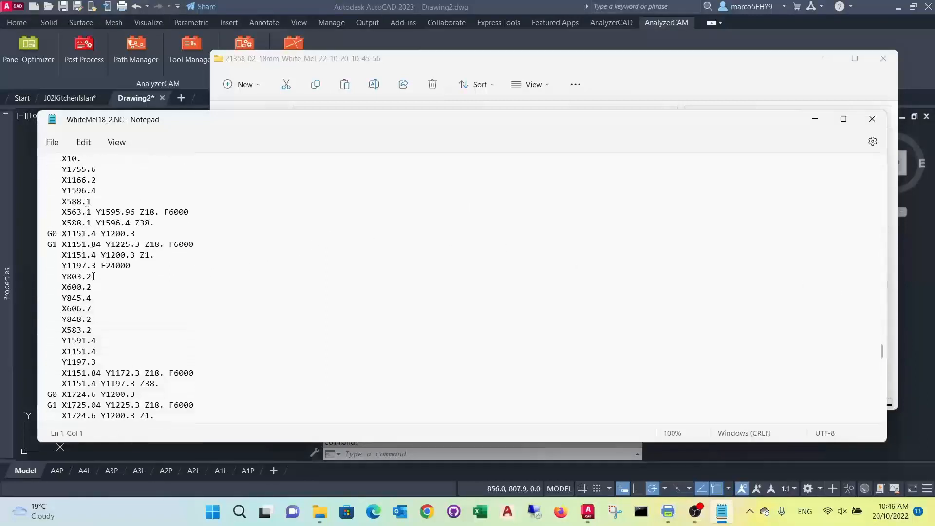
Step: Close the NC file, view the files in the output's label folder, and return to the parent folder
{"action": "left_click", "coordinate": [872, 119]}
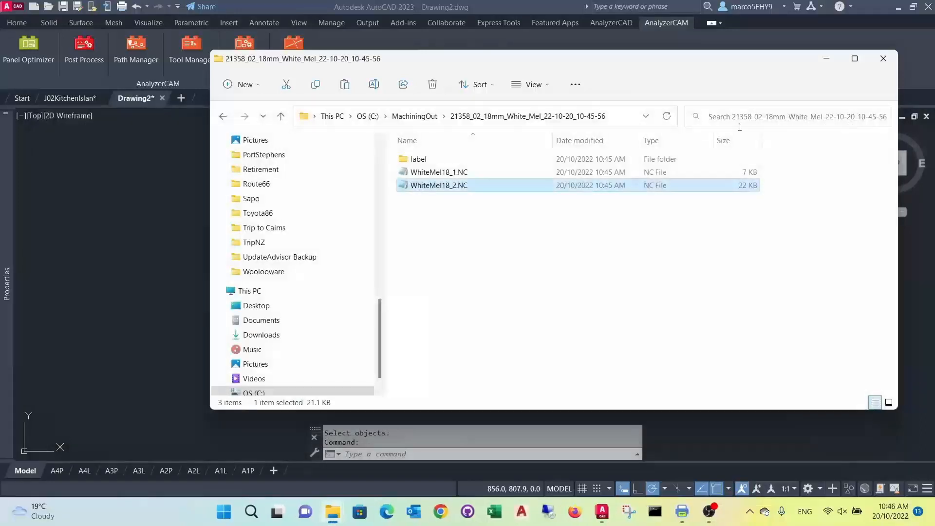
{"action": "double_click", "coordinate": [419, 160]}
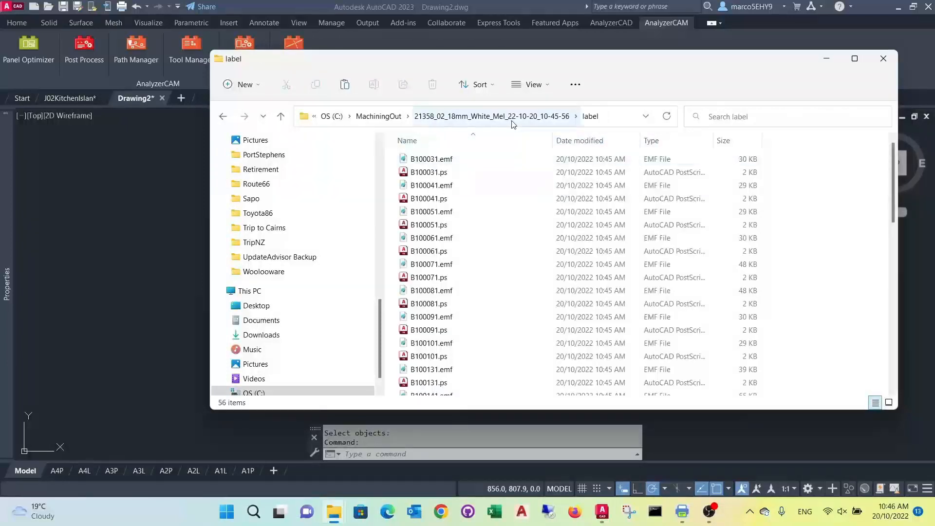
{"action": "left_click", "coordinate": [494, 119]}
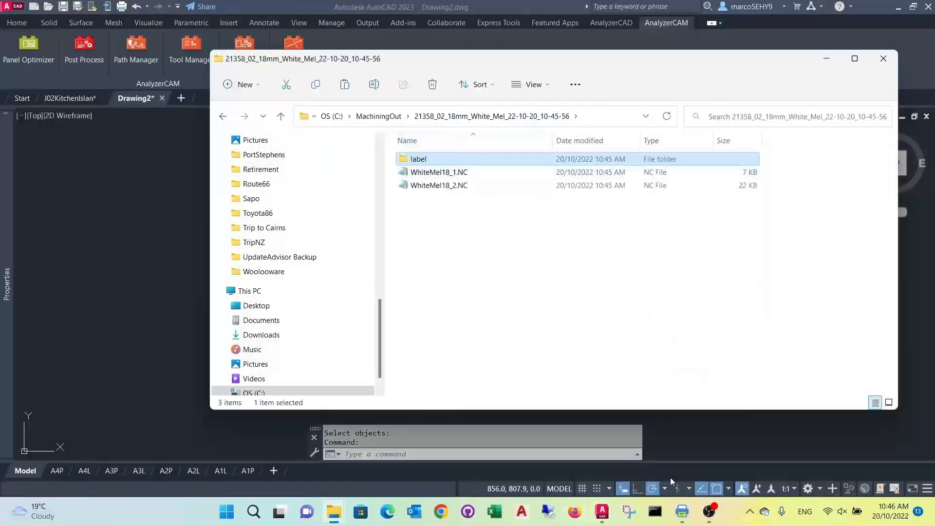
Step: Switch to Print Label and open WhiteMel18_2.lbl from the label folder of output 21358_02_18mm_White_Mel_22-10-20_10-45-56
{"action": "left_click", "coordinate": [682, 514]}
{"action": "left_click", "coordinate": [45, 58]}
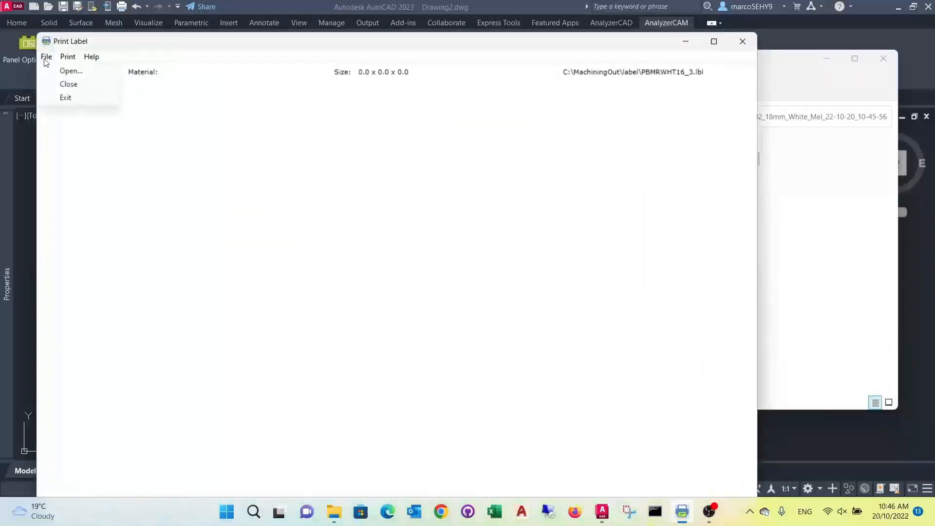
{"action": "left_click", "coordinate": [68, 72]}
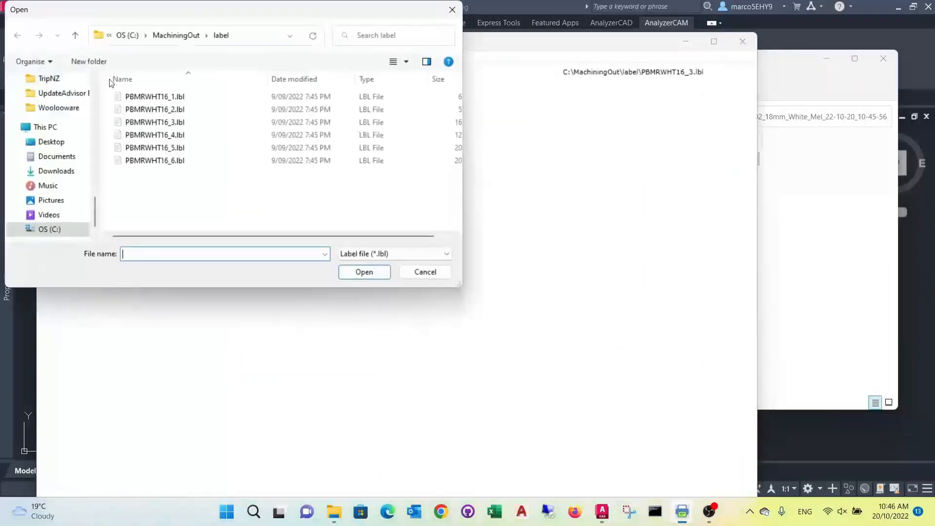
{"action": "left_click", "coordinate": [155, 37]}
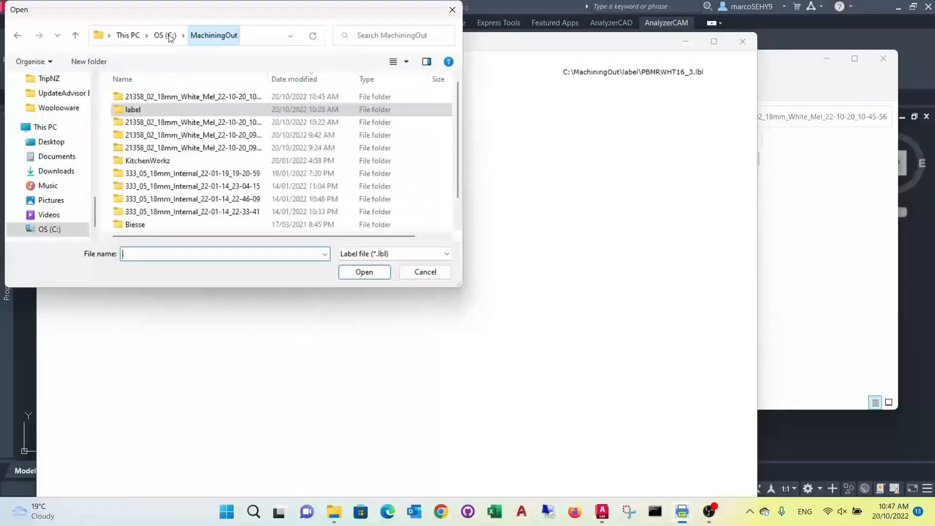
{"action": "double_click", "coordinate": [155, 96]}
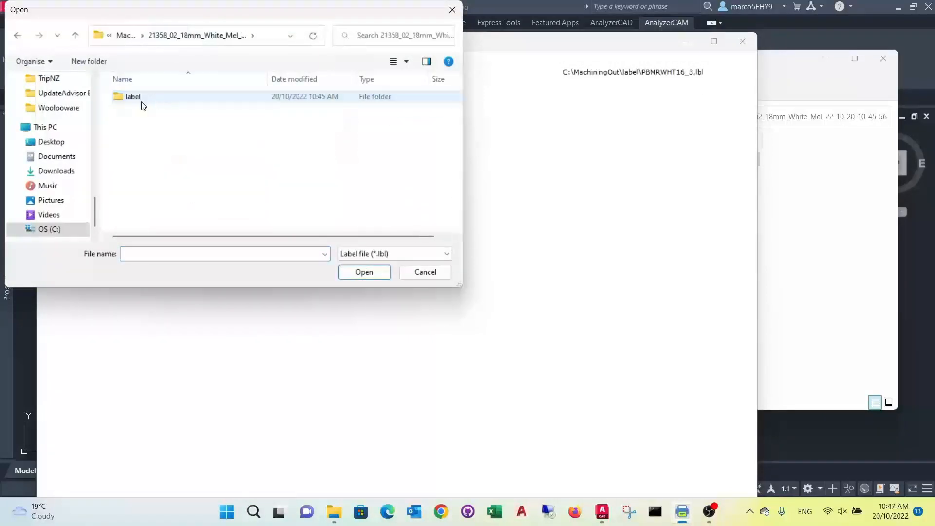
{"action": "left_click", "coordinate": [139, 102]}
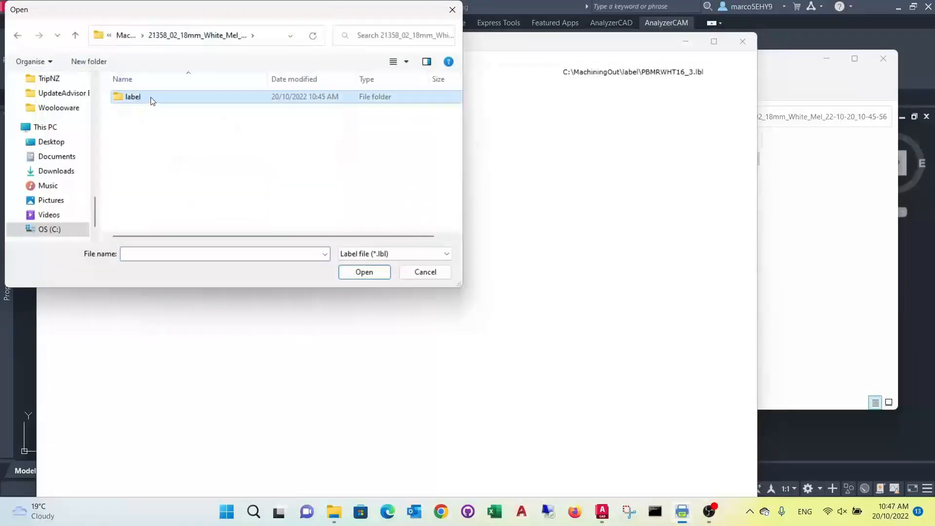
{"action": "double_click", "coordinate": [153, 98]}
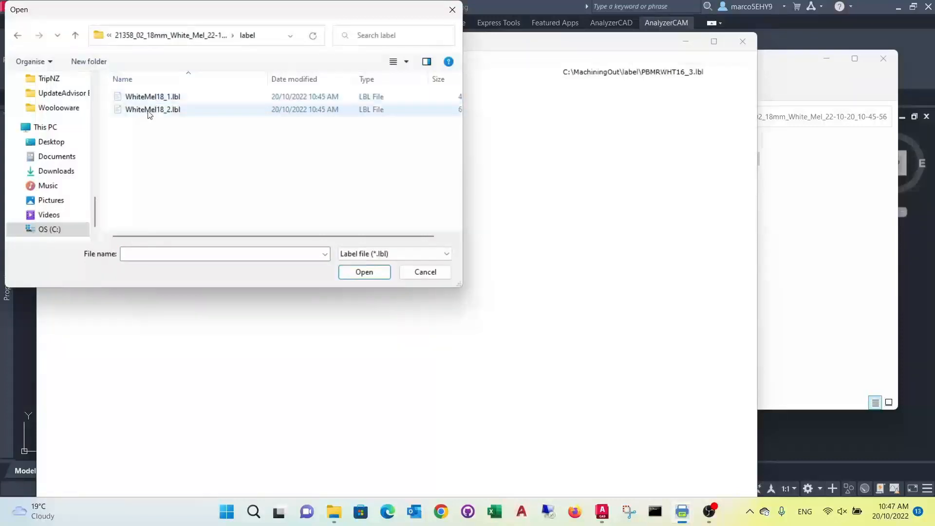
{"action": "left_click", "coordinate": [150, 110]}
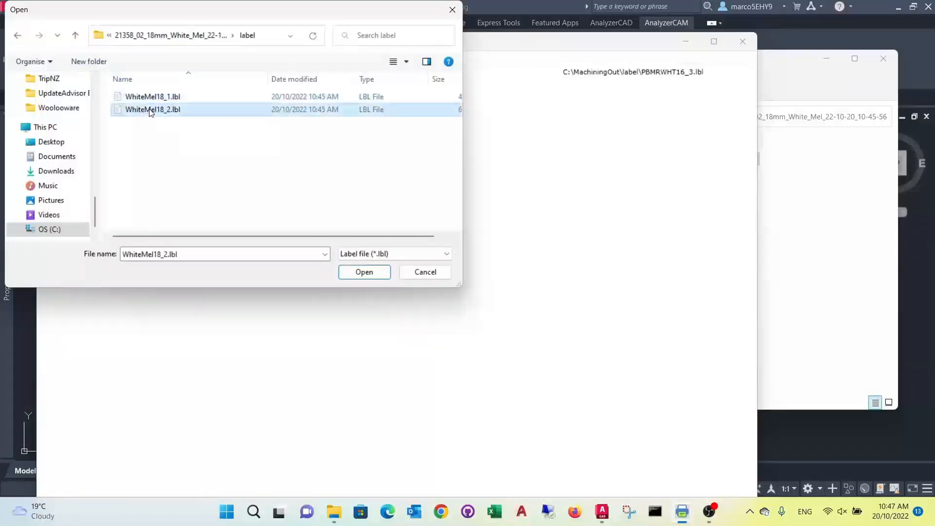
{"action": "left_click", "coordinate": [361, 272]}
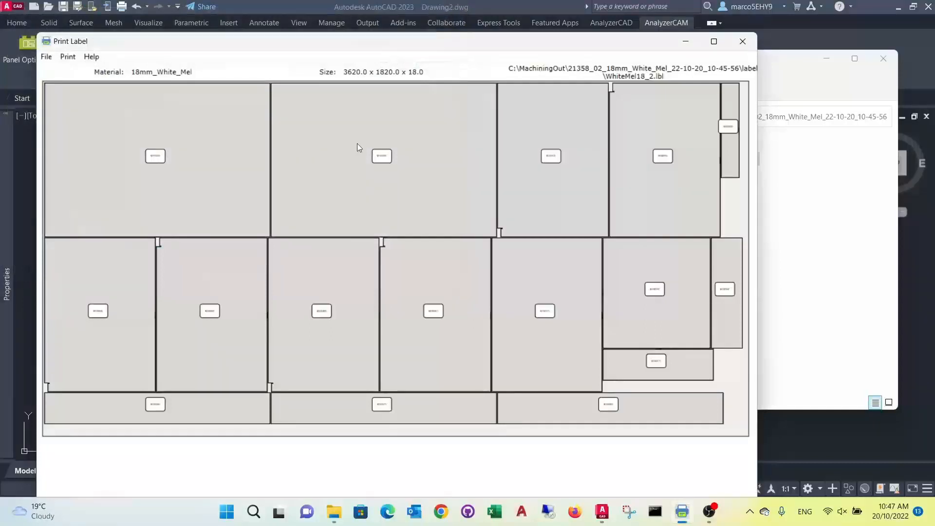
Step: Print the label of the plate's upper-left panel and view it in TestLabel.pdf from the LabelPrint folder
{"action": "left_click", "coordinate": [151, 157]}
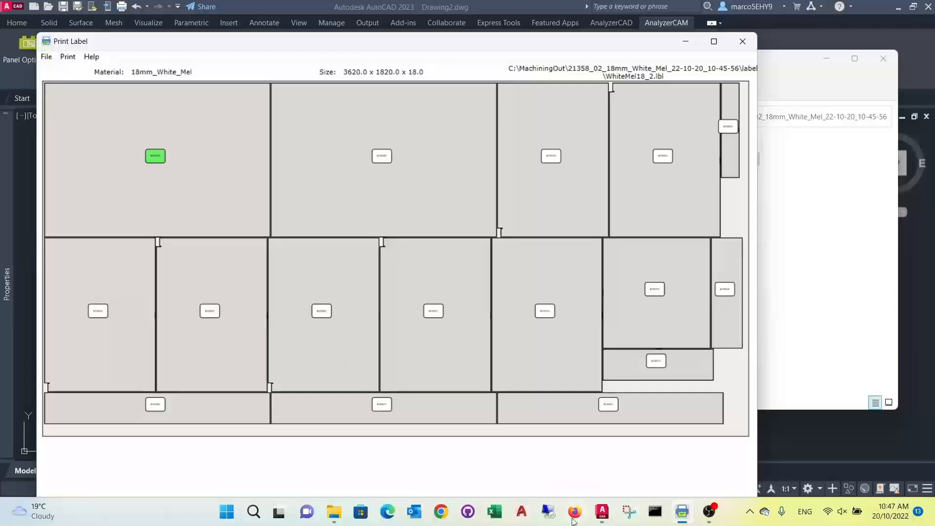
{"action": "mouse_move", "coordinate": [334, 511]}
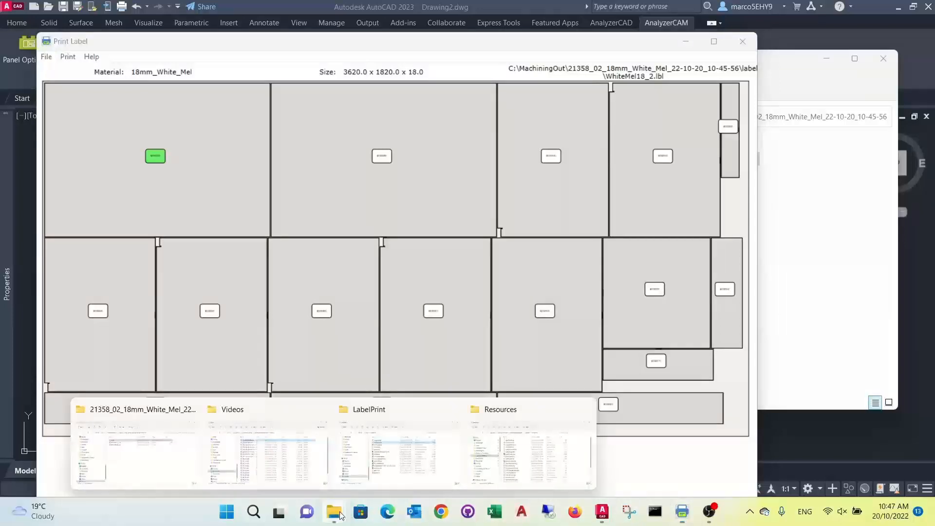
{"action": "left_click", "coordinate": [396, 455]}
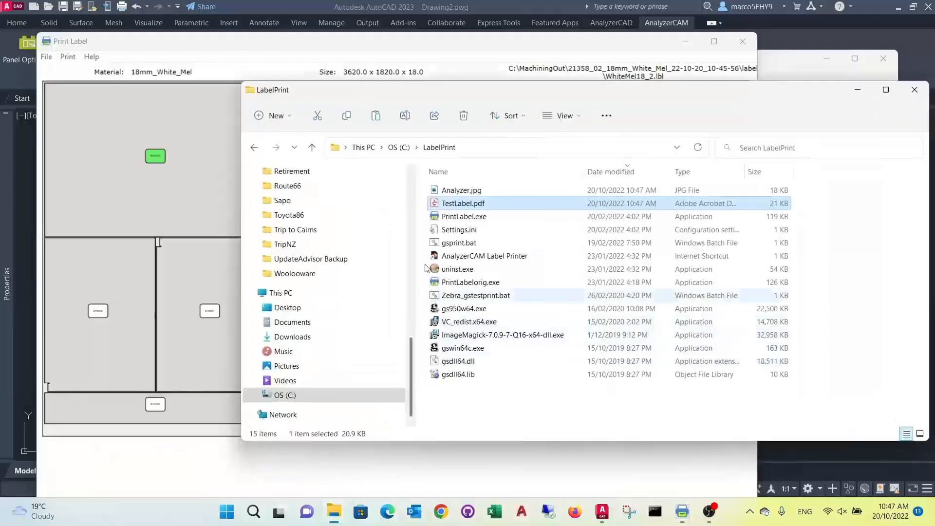
{"action": "double_click", "coordinate": [466, 205]}
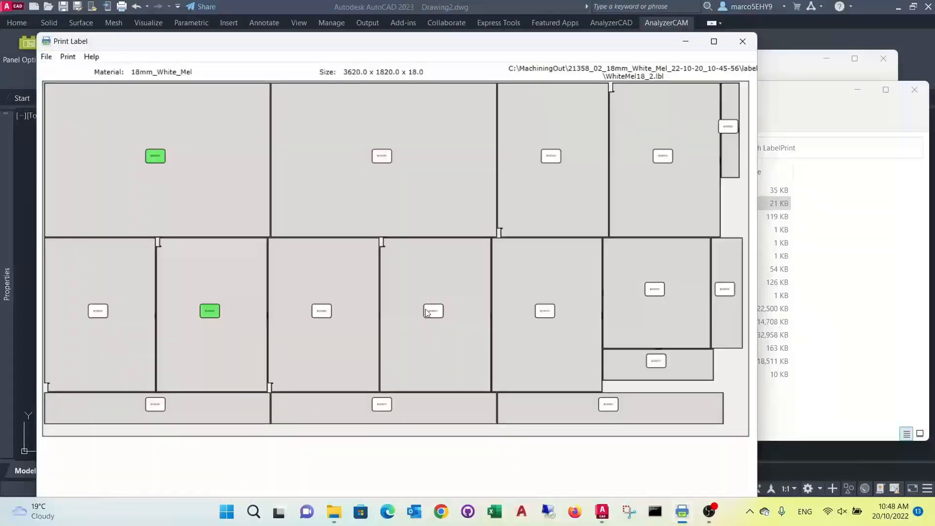
Step: Print the label of the fourth panel in the plate's middle row and view the updated TestLabel.pdf in LabelPrint
{"action": "left_click", "coordinate": [427, 312]}
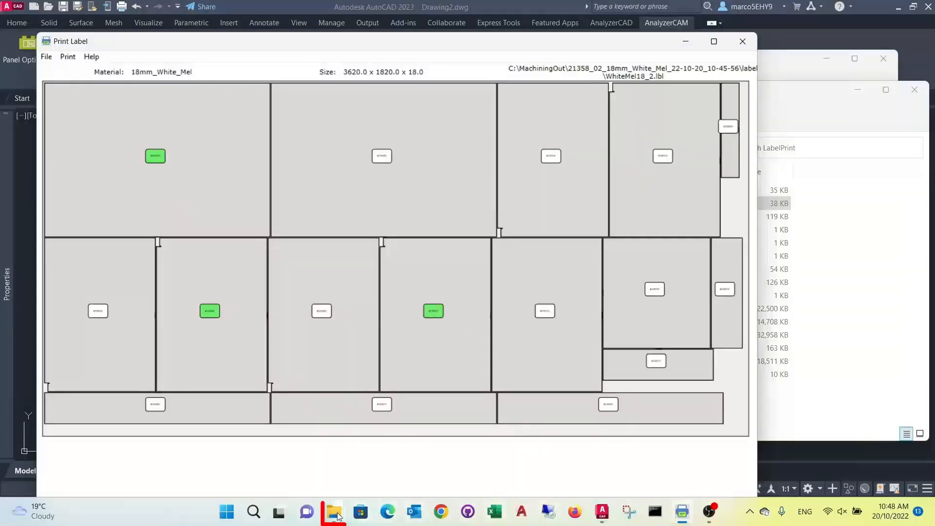
{"action": "mouse_move", "coordinate": [334, 511]}
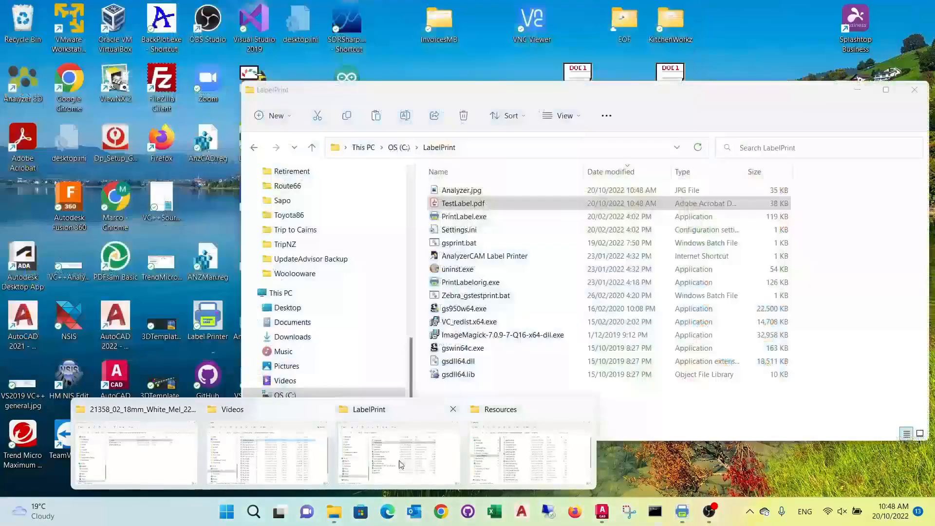
{"action": "left_click", "coordinate": [397, 451]}
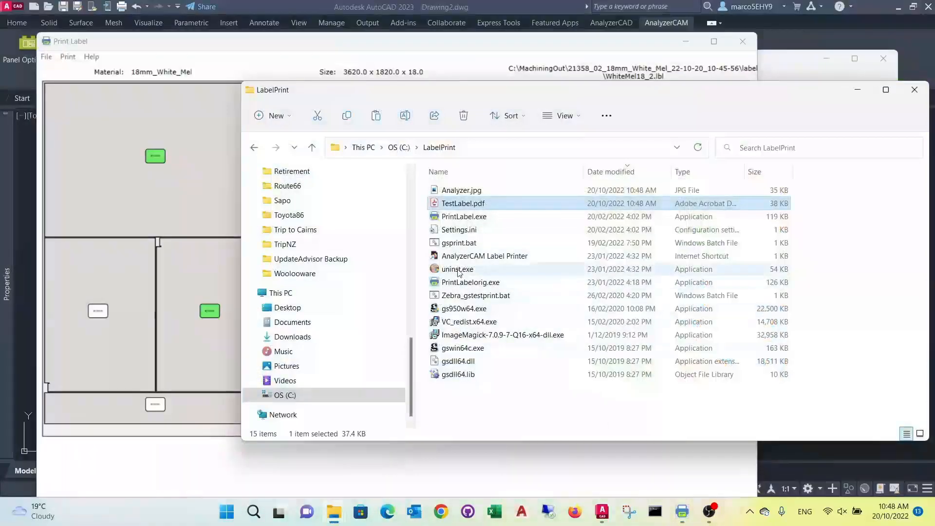
{"action": "double_click", "coordinate": [469, 206]}
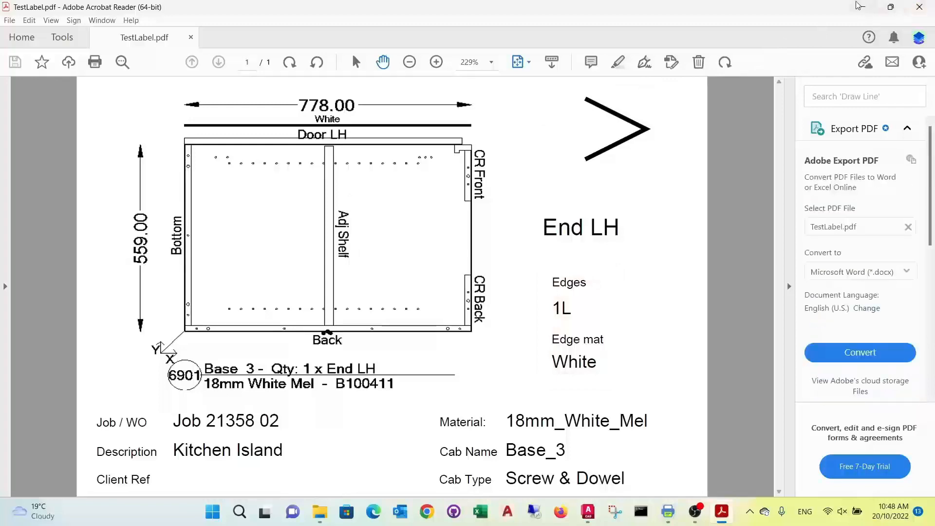
Step: Close TestLabel.pdf and the Print Label program to return to the nested plates in AutoCAD
{"action": "left_click", "coordinate": [918, 8]}
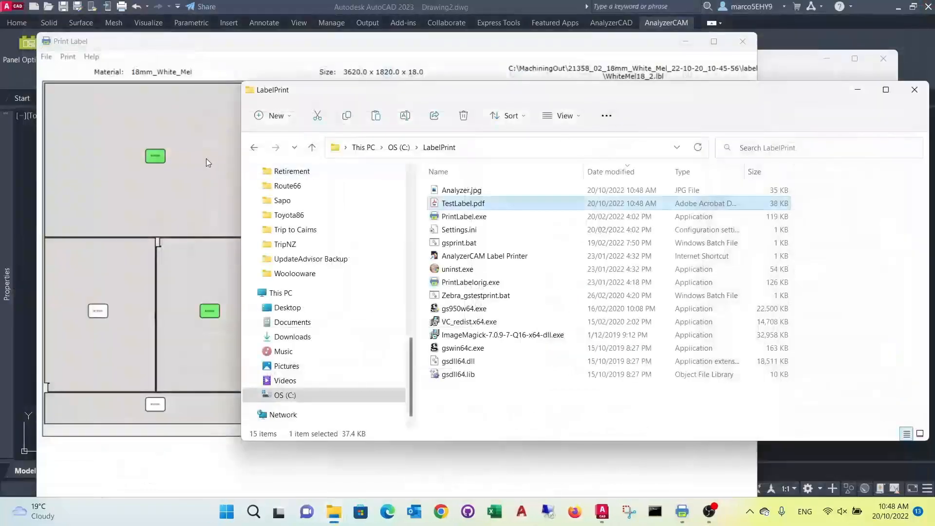
{"action": "left_click", "coordinate": [210, 153]}
{"action": "left_click", "coordinate": [743, 41]}
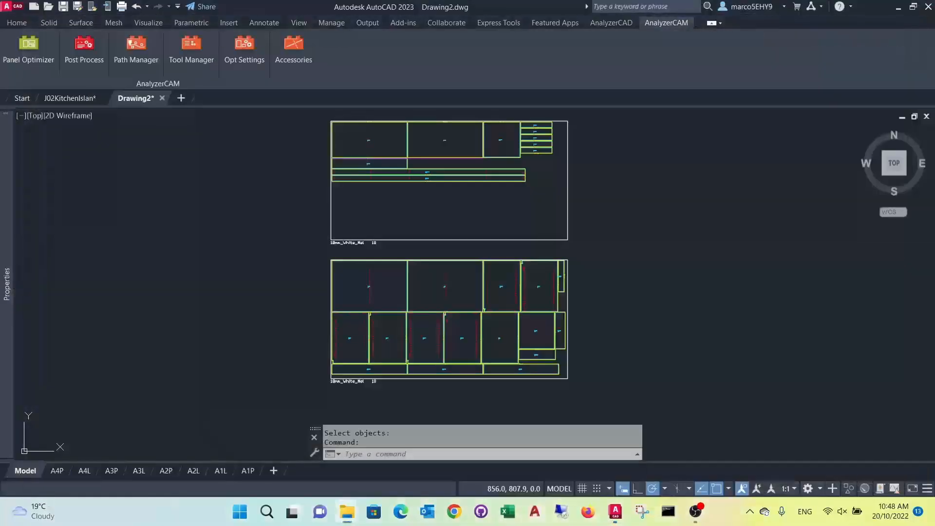
Step: In Panel Optimizer, clear all existing parts and add the parts list 21358_WO-02_Formica Nat Oak_18.000_nest.dxt
{"action": "scroll", "coordinate": [180, 223], "scroll_direction": "down", "scroll_amount": 2}
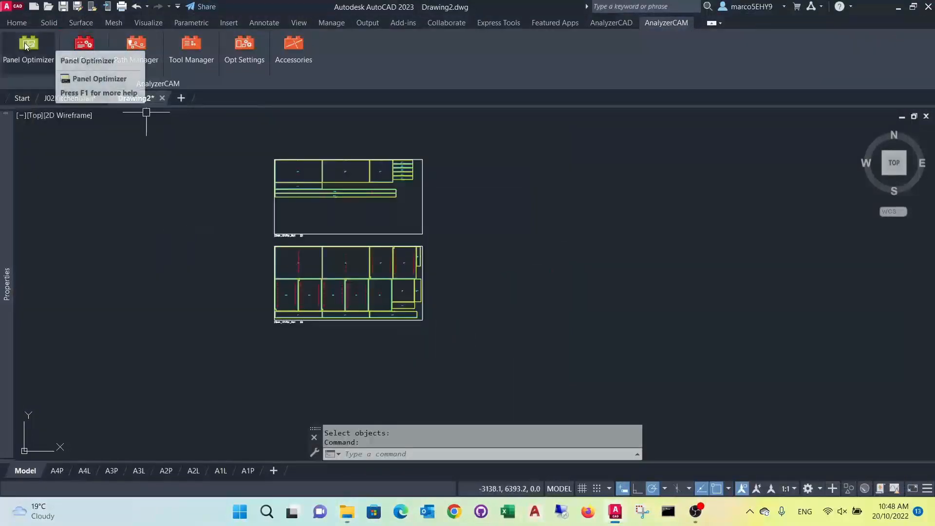
{"action": "left_click", "coordinate": [75, 41]}
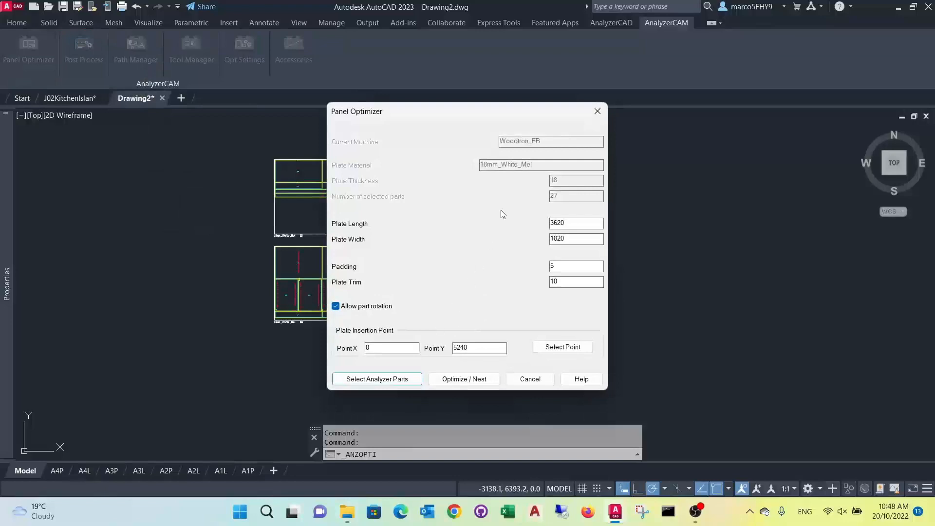
{"action": "left_click", "coordinate": [378, 381]}
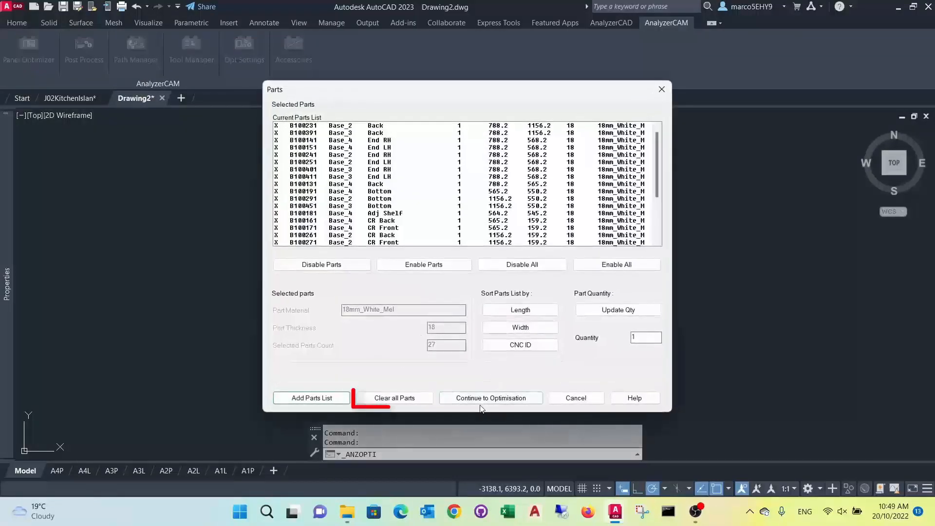
{"action": "left_click", "coordinate": [396, 399]}
{"action": "left_click", "coordinate": [320, 399]}
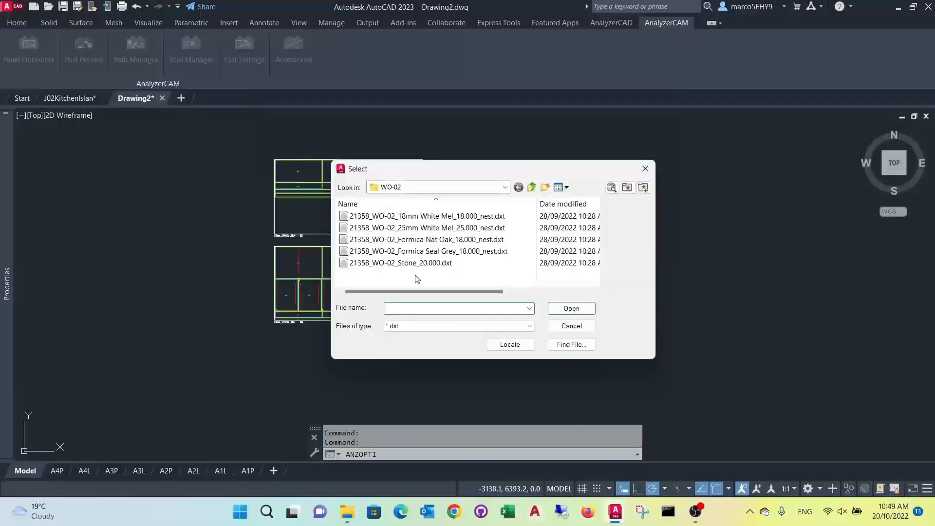
{"action": "left_click", "coordinate": [420, 243]}
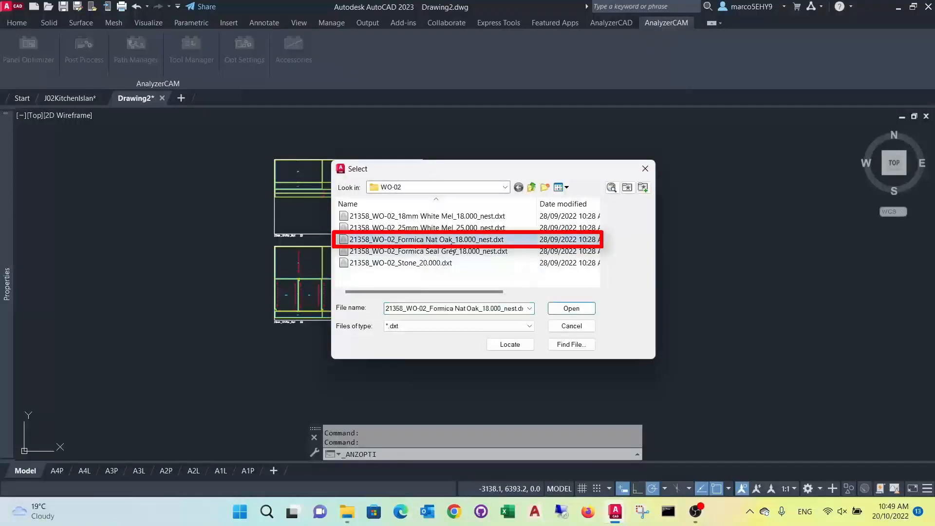
{"action": "left_click", "coordinate": [568, 309]}
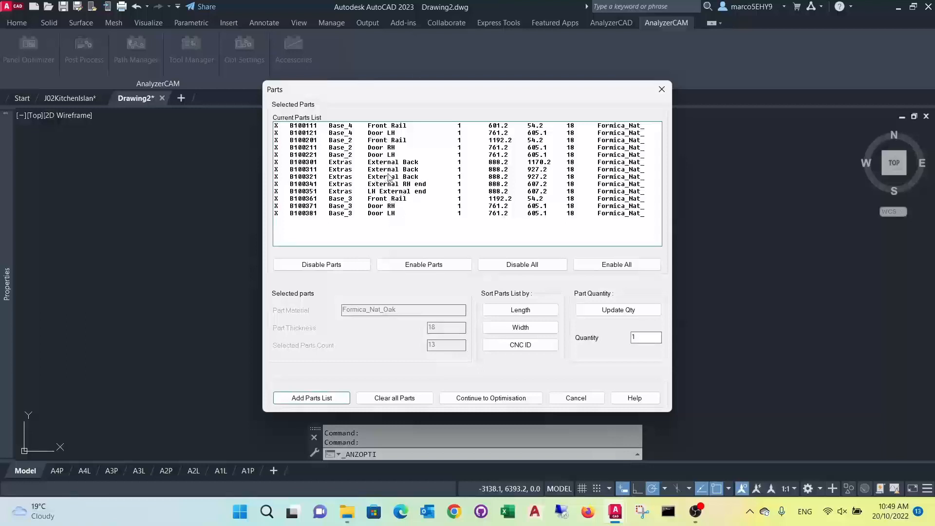
Step: Continue to optimisation with the oak parts and set the plate length to 2440 and plate width to 1220
{"action": "left_click", "coordinate": [468, 400]}
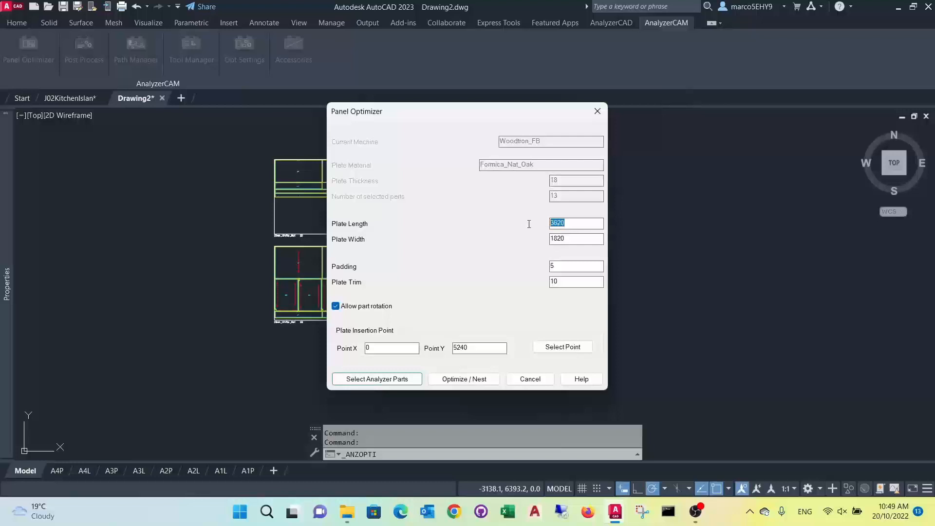
{"action": "type", "text": "244"}
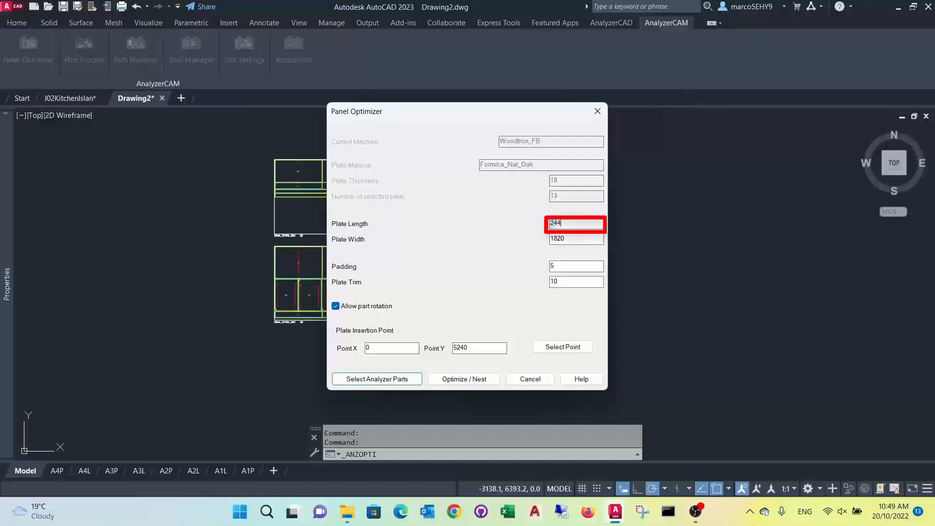
{"action": "type", "text": "0"}
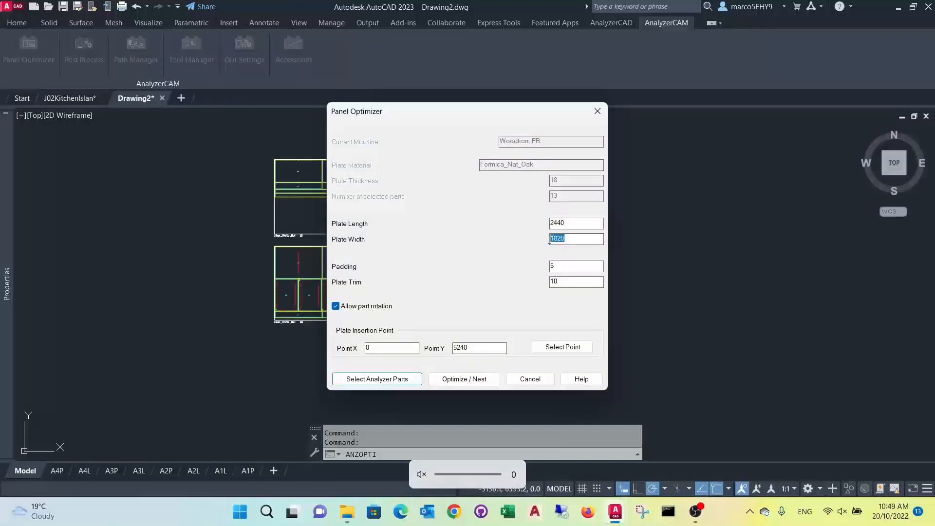
{"action": "type", "text": "122"}
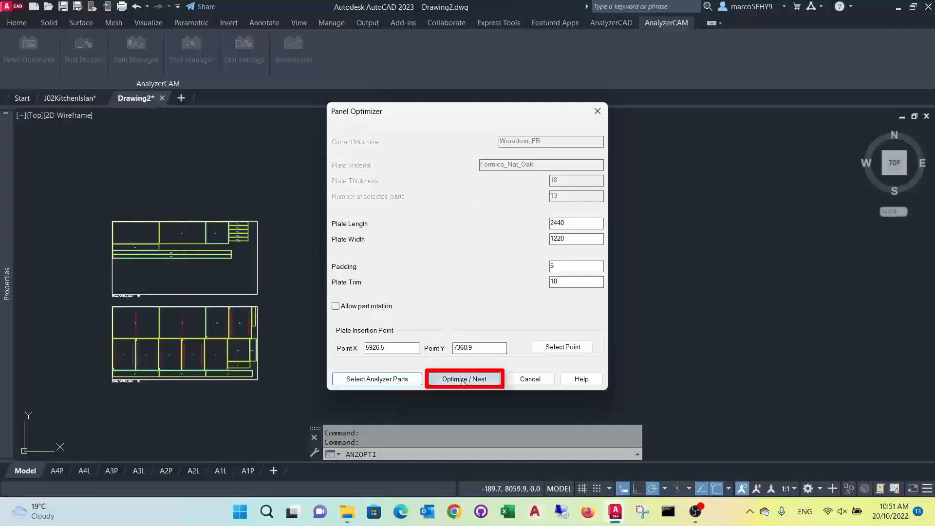
Step: Pick a plate insertion point right of the White Mel plates at about X 5364, Y 1275 and nest the oak parts
{"action": "left_click", "coordinate": [563, 347]}
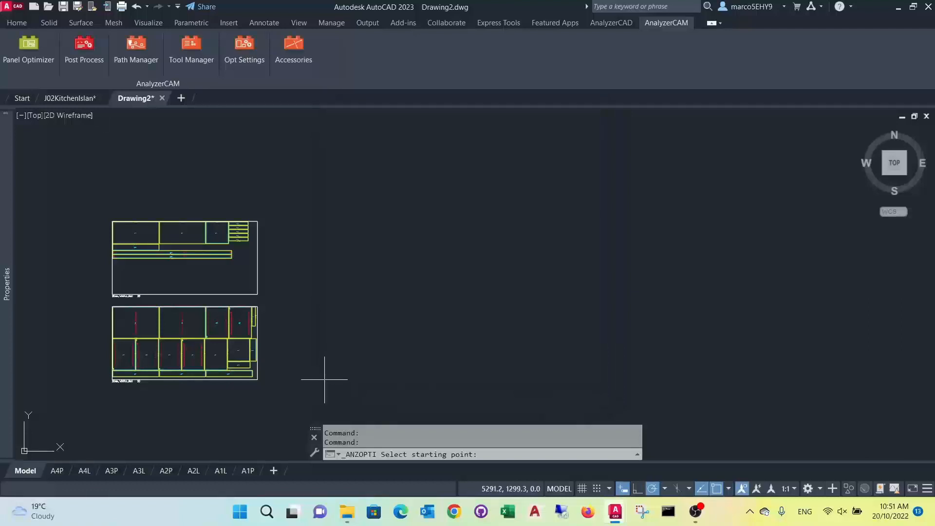
{"action": "left_click", "coordinate": [327, 380]}
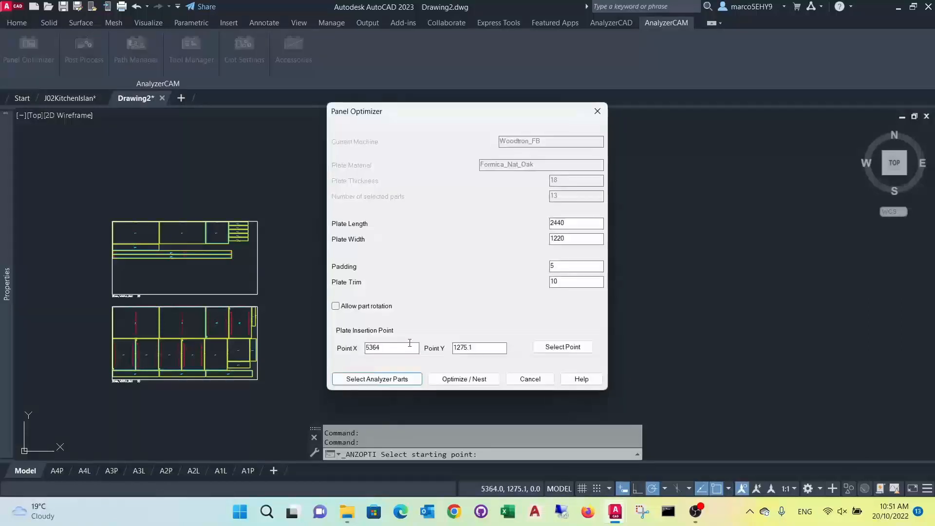
{"action": "left_click", "coordinate": [475, 380]}
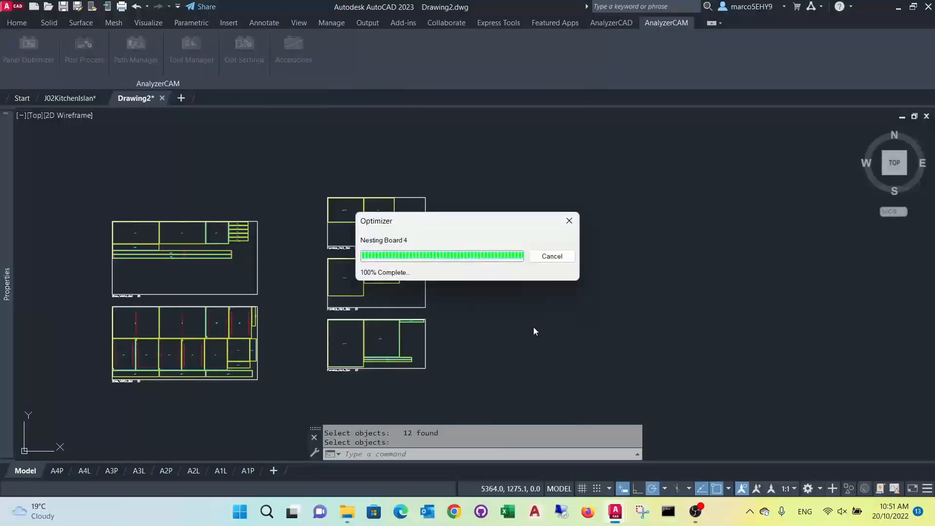
Step: Examine the layout of the parts on the newly nested Formica Nat Oak plates
{"action": "scroll", "coordinate": [547, 323], "scroll_direction": "down", "scroll_amount": 5}
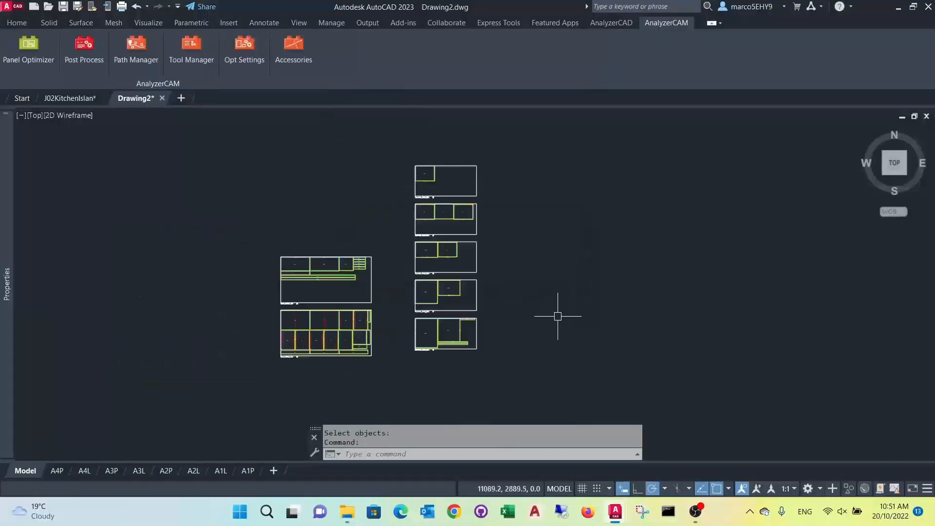
{"action": "scroll", "coordinate": [536, 281], "scroll_direction": "up", "scroll_amount": 2}
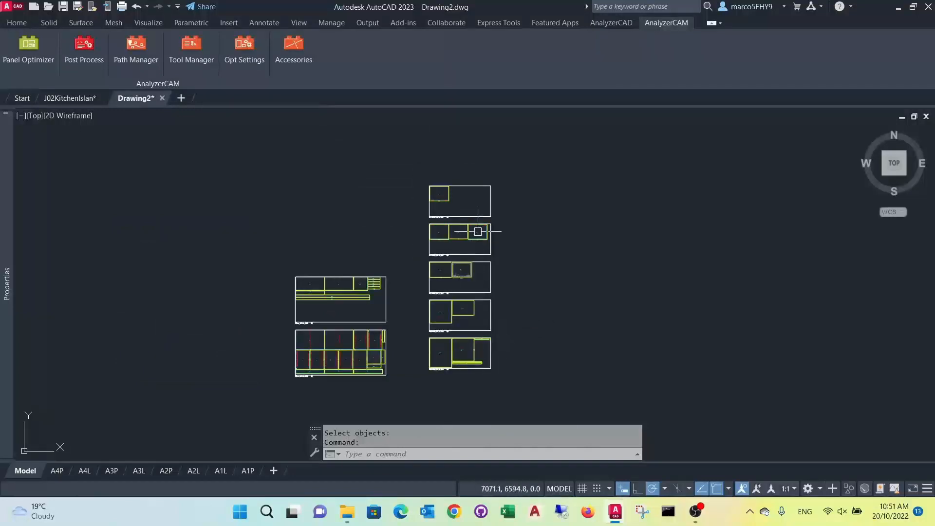
{"action": "scroll", "coordinate": [476, 248], "scroll_direction": "up", "scroll_amount": 4}
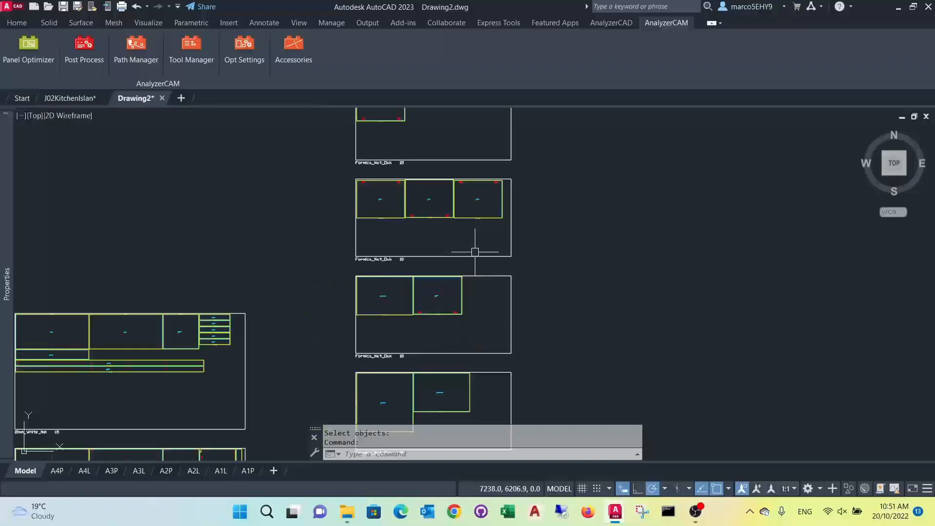
{"action": "scroll", "coordinate": [474, 252], "scroll_direction": "down", "scroll_amount": 4}
{"action": "scroll", "coordinate": [488, 356], "scroll_direction": "up", "scroll_amount": 2}
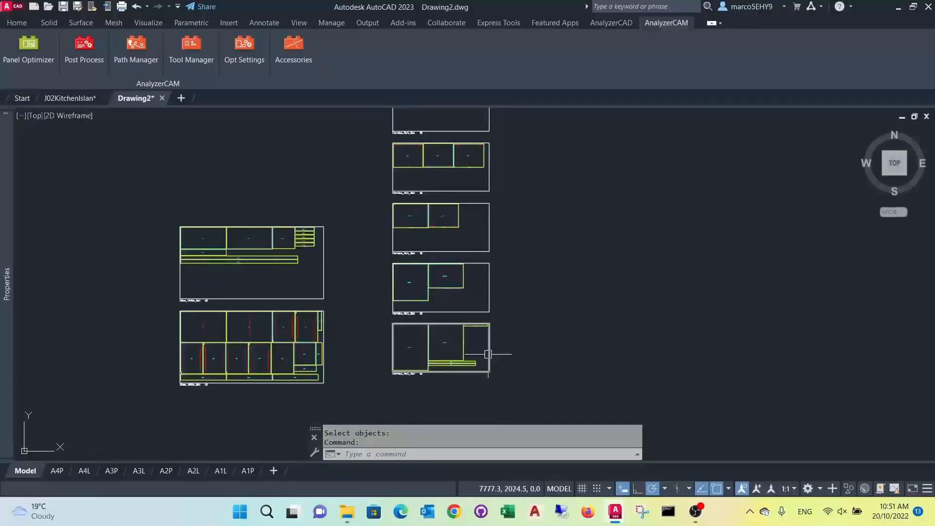
{"action": "scroll", "coordinate": [488, 354], "scroll_direction": "down", "scroll_amount": 2}
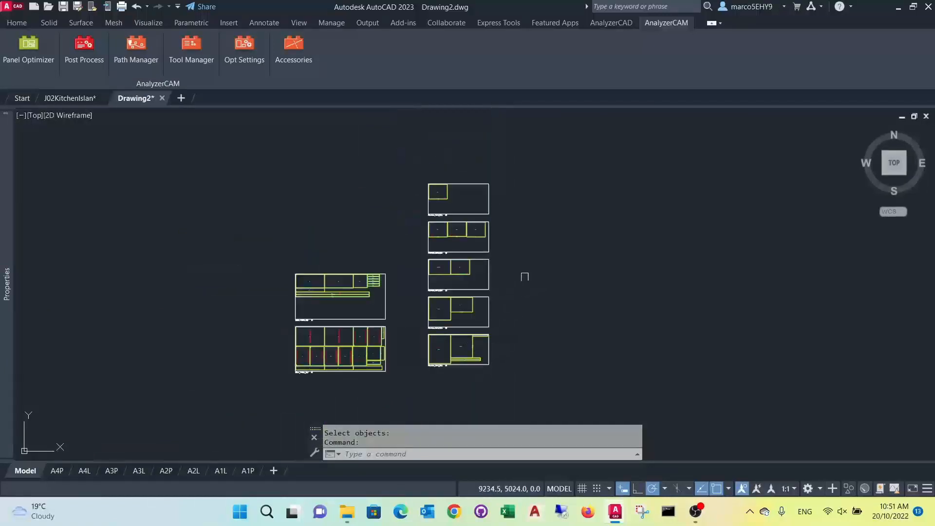
Step: Start Post Process and select all five nested Formica Nat Oak plates as the plates to process
{"action": "left_click", "coordinate": [84, 45]}
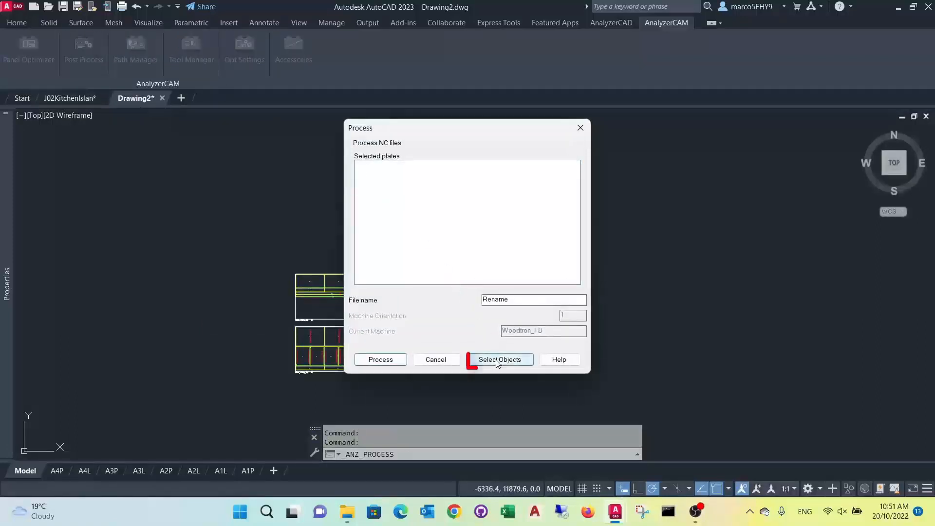
{"action": "left_click", "coordinate": [497, 360]}
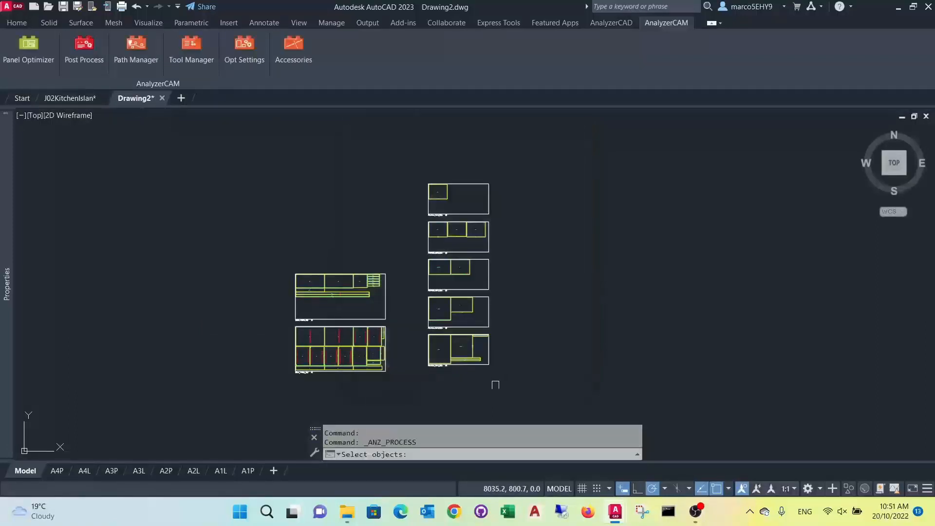
{"action": "left_click", "coordinate": [495, 384]}
{"action": "left_click", "coordinate": [411, 139]}
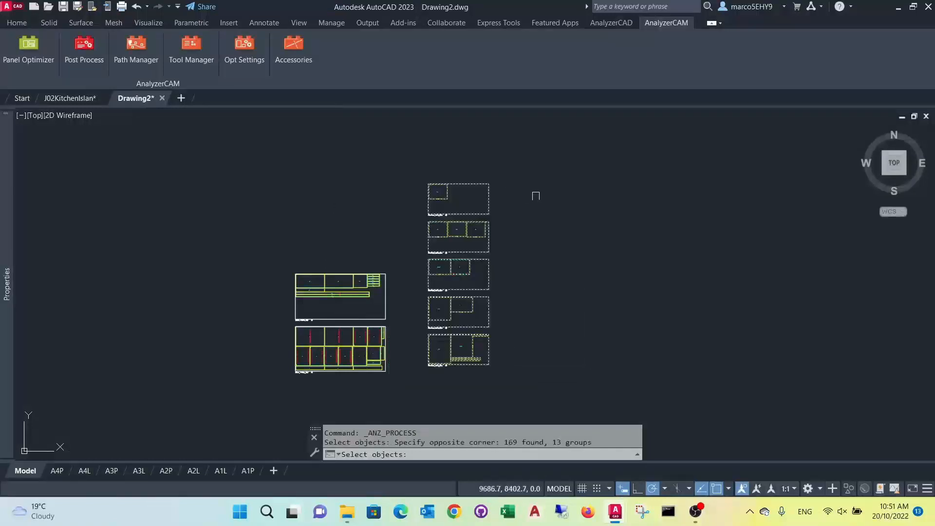
{"action": "key", "text": "Return"}
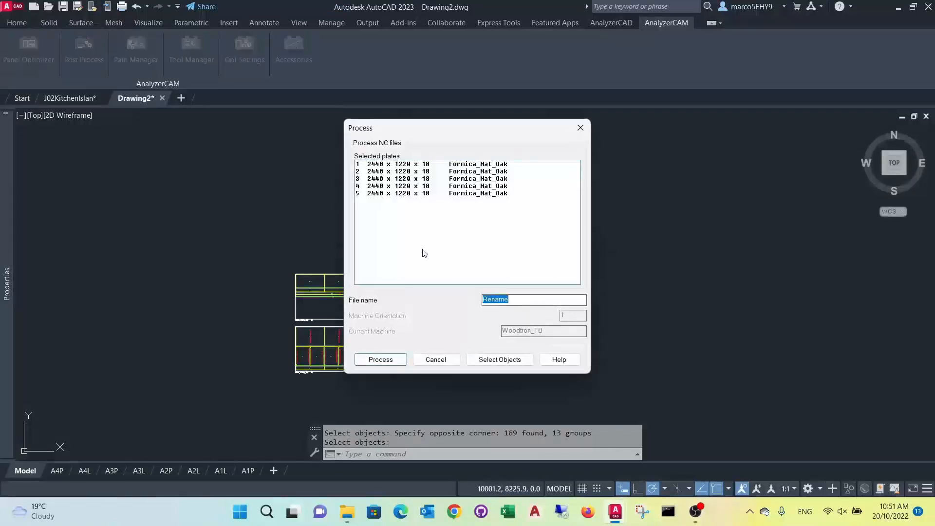
Step: Set the NC file name to ForNatOAK18 and process the selected plates into NC files
{"action": "type", "text": "ForNatOAK18"}
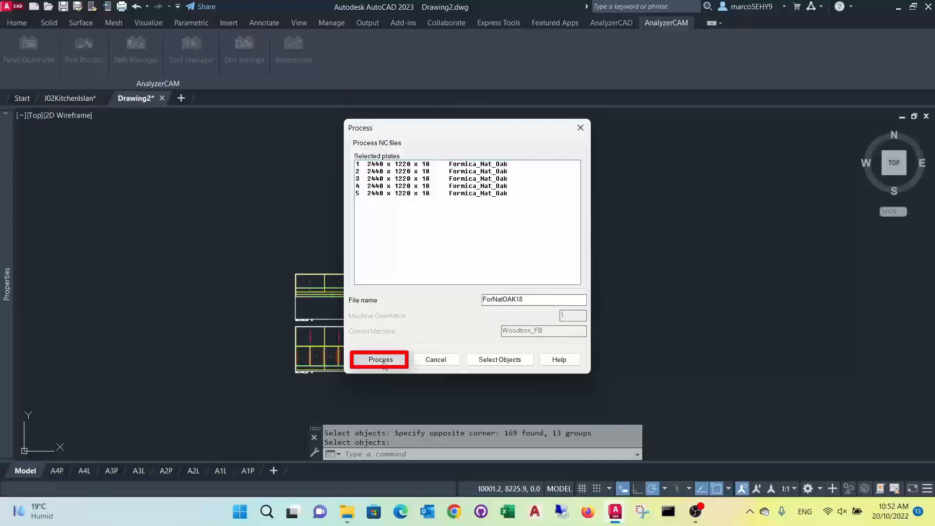
{"action": "left_click", "coordinate": [380, 359]}
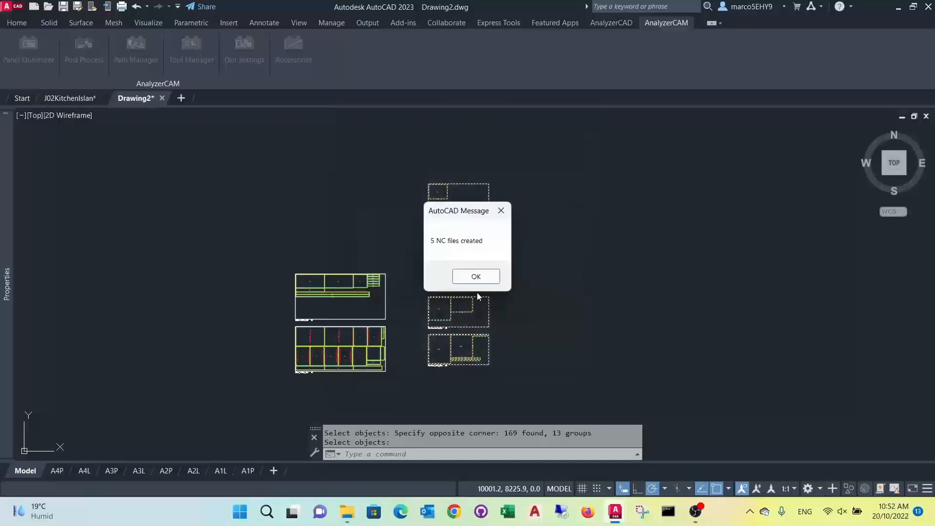
{"action": "left_click", "coordinate": [476, 277]}
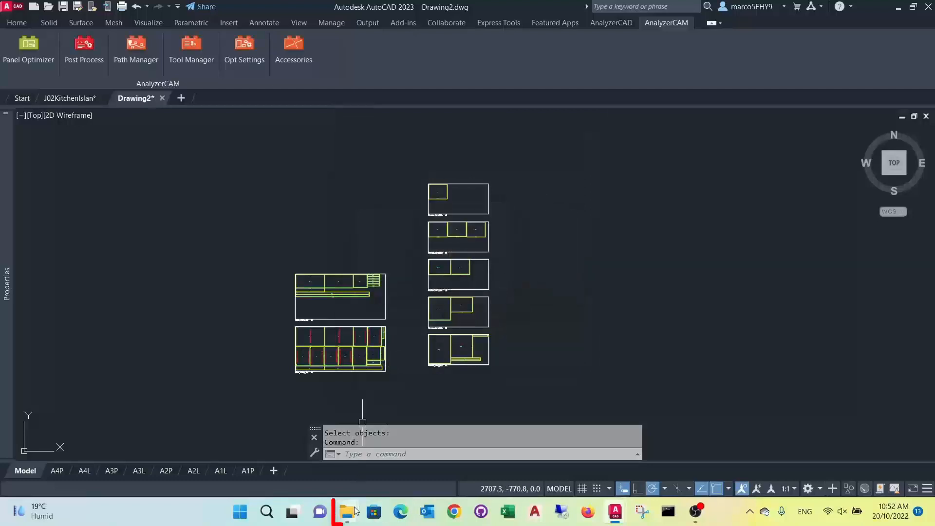
Step: In File Explorer, view the NC files in MachingingOut's 21358_02_Formica_Nat_Oak_22-10-20_10-52-01 folder, and return to the AutoCAD drawing
{"action": "left_click", "coordinate": [355, 510]}
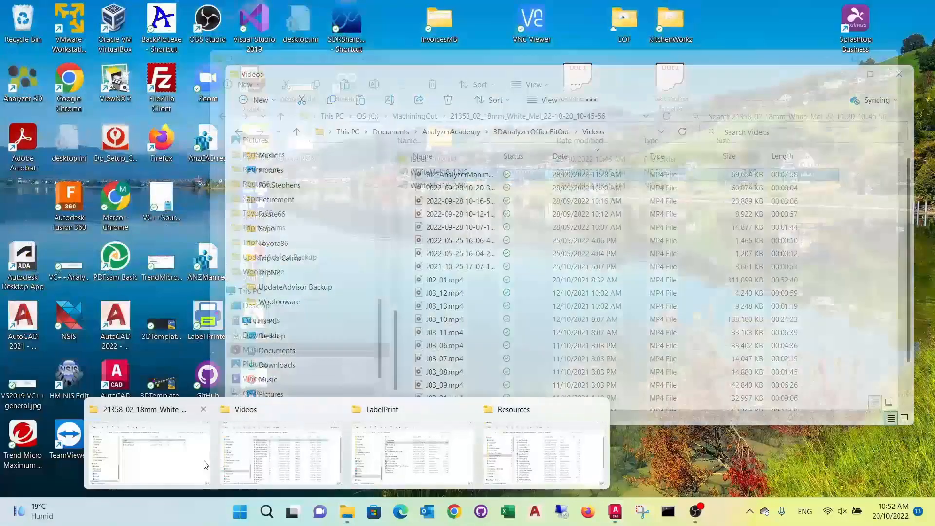
{"action": "left_click", "coordinate": [184, 458]}
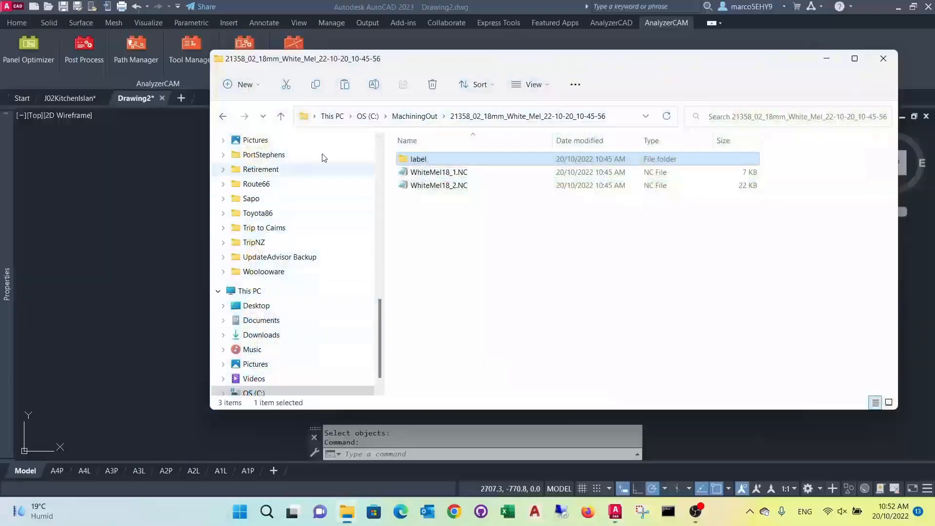
{"action": "left_click", "coordinate": [414, 116]}
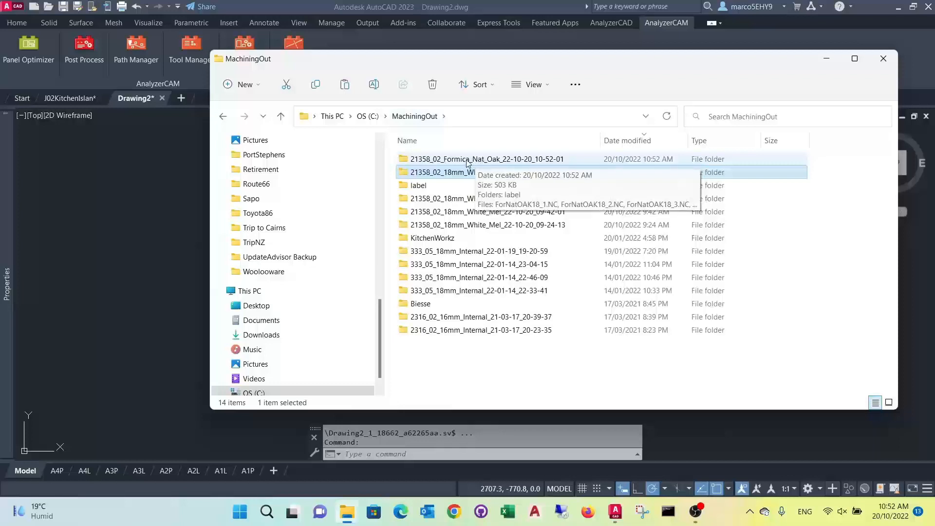
{"action": "double_click", "coordinate": [466, 160]}
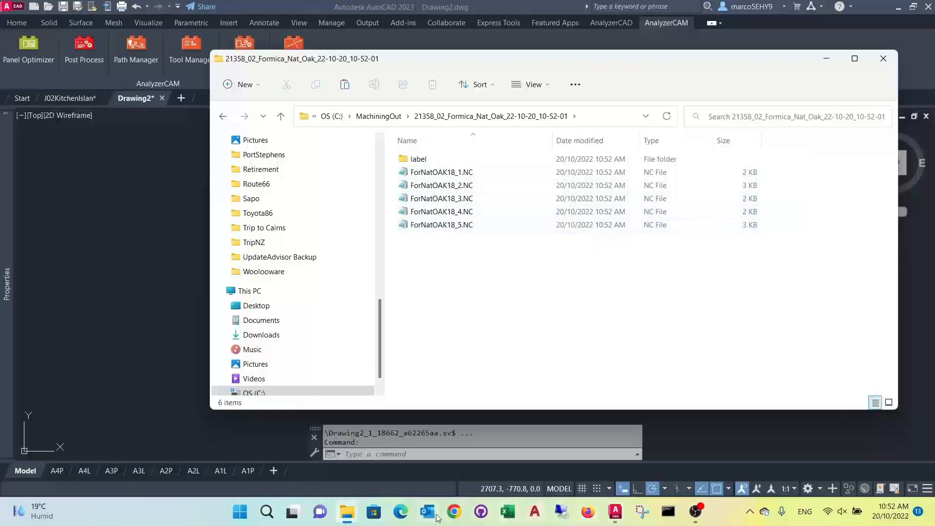
{"action": "left_click", "coordinate": [133, 332]}
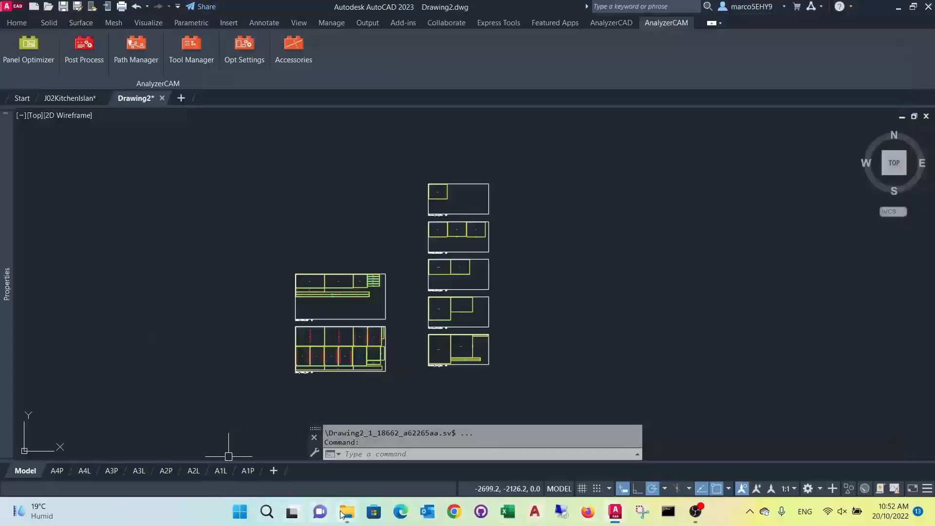